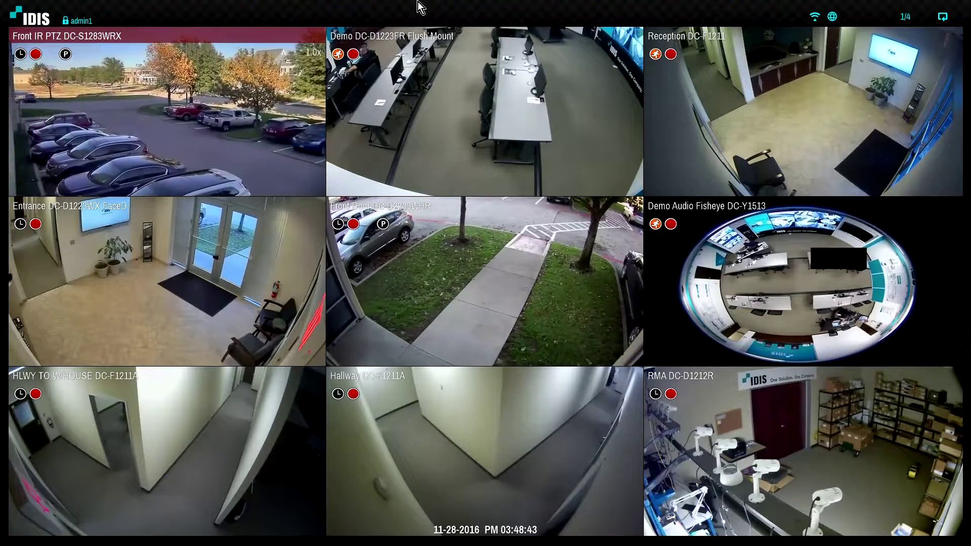
Switch from live view to the recording search mode.
mouse_move(418, 6)
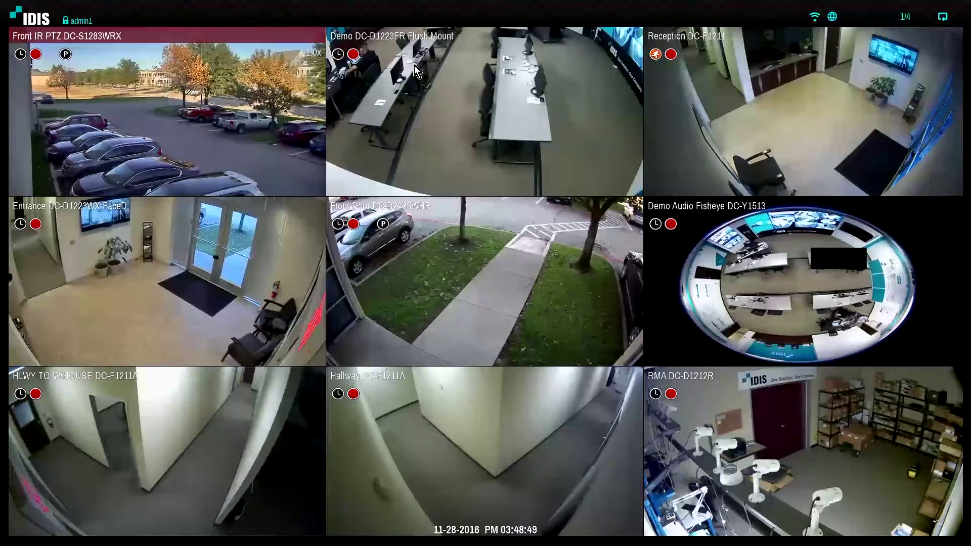
mouse_move(742, 14)
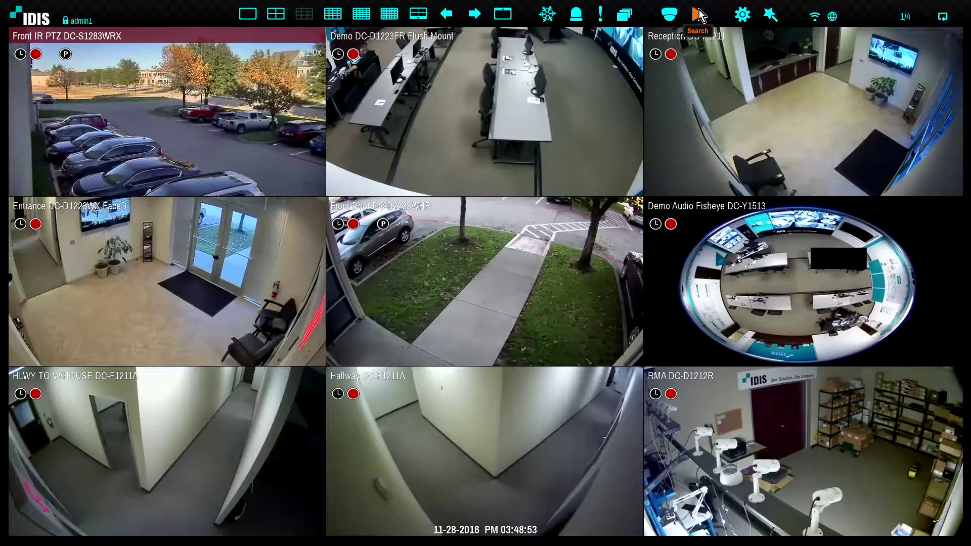
left_click(699, 21)
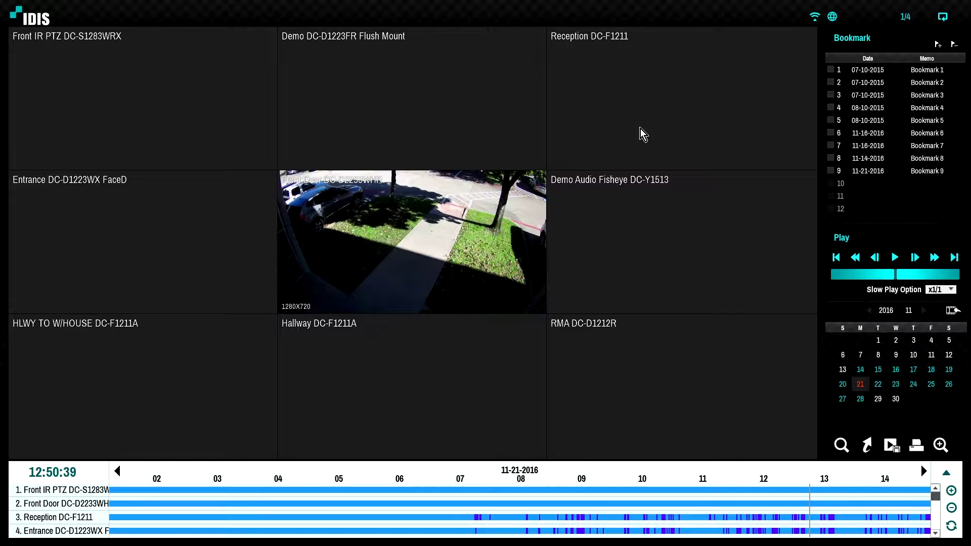
Show the recordings in a 2x2 camera layout and start playback.
mouse_move(312, 2)
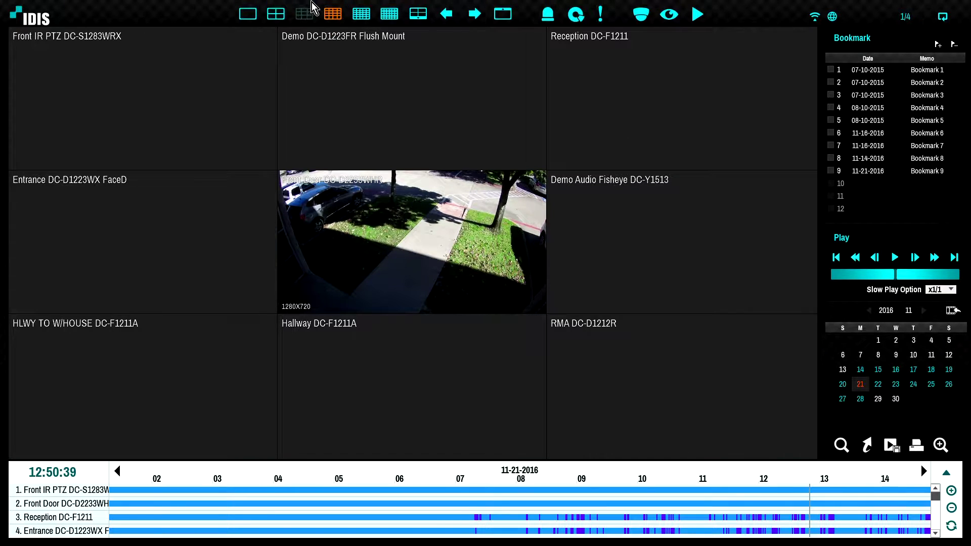
left_click(281, 16)
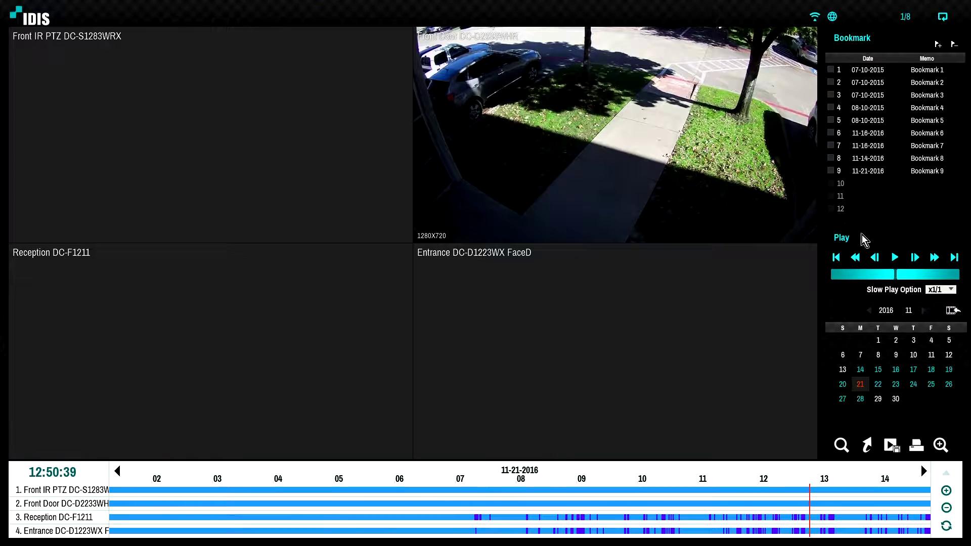
left_click(893, 258)
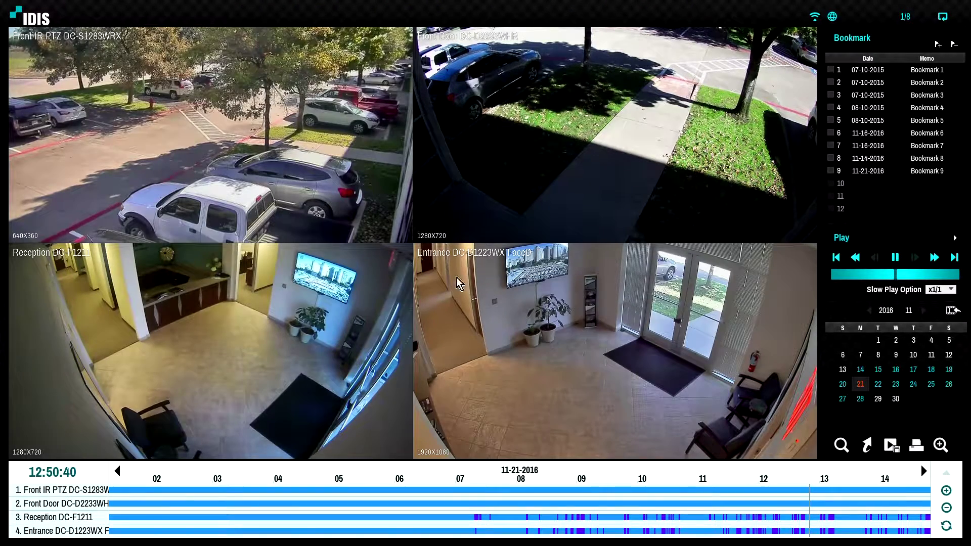
Show the next camera group and return to the first one, and switch the playback view to a 3x3 layout.
mouse_move(300, 10)
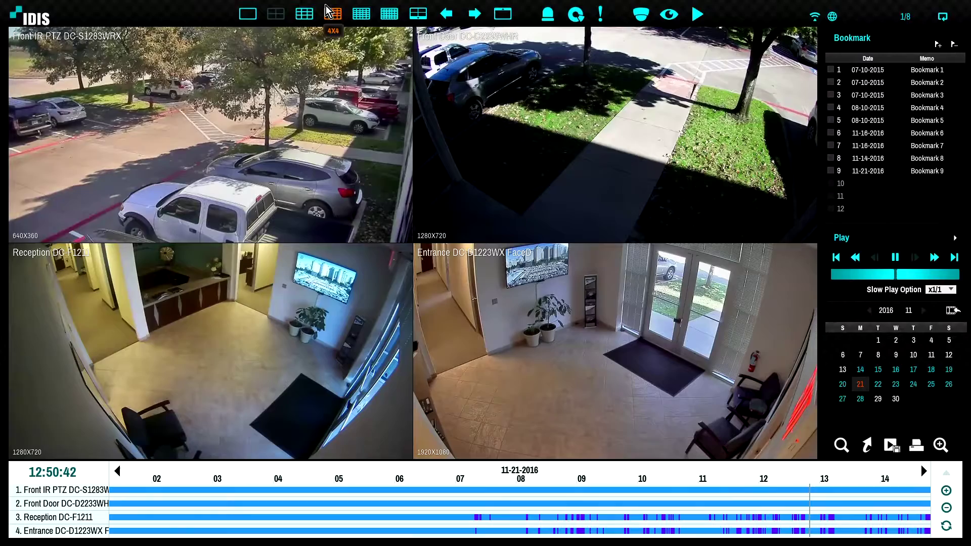
left_click(470, 15)
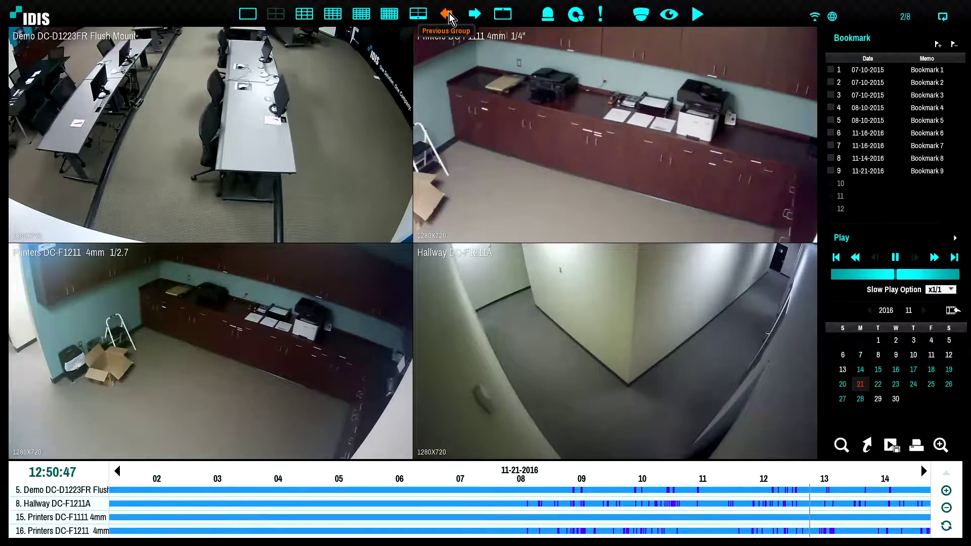
left_click(447, 15)
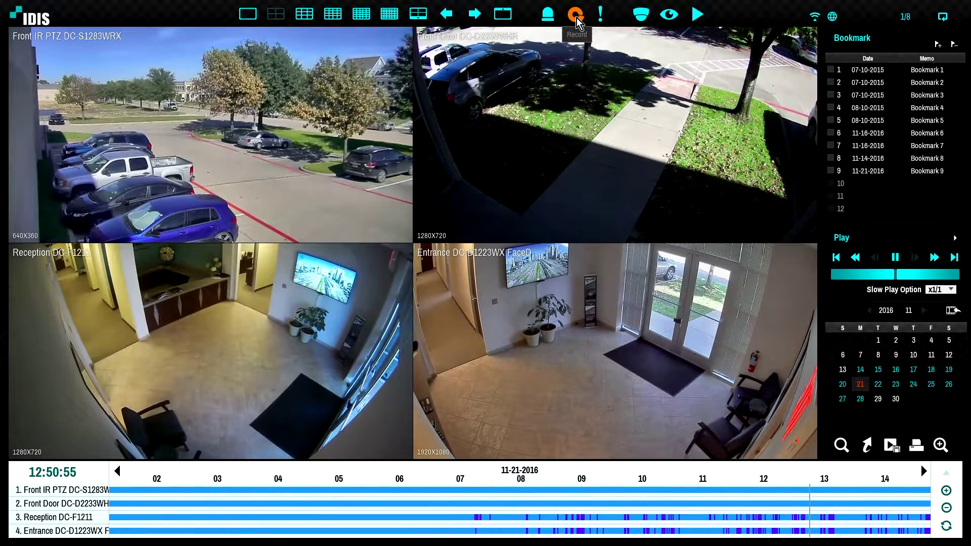
left_click(574, 18)
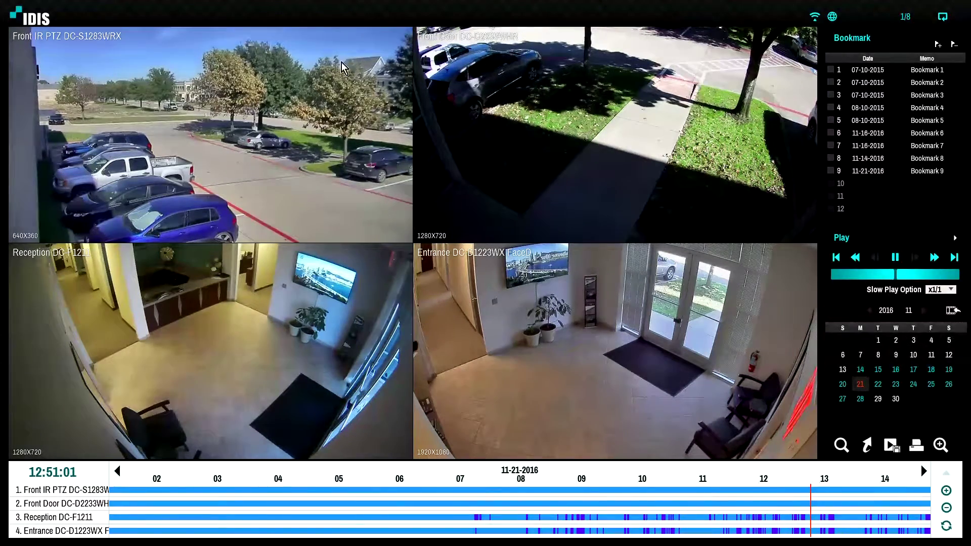
left_click(307, 14)
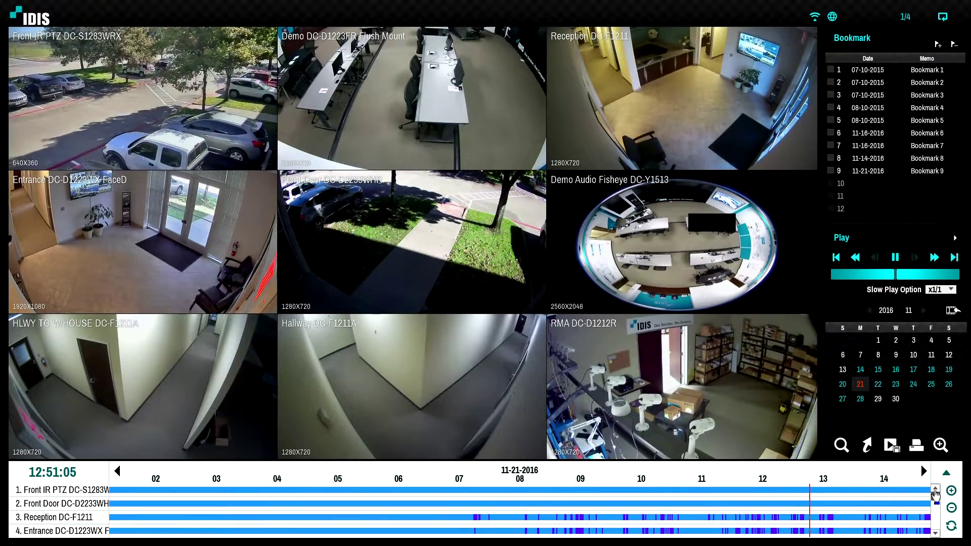
Look through the timeline's camera rows down to RMA DC-D1212R and back, and expand and collapse the timeline.
left_click(935, 535)
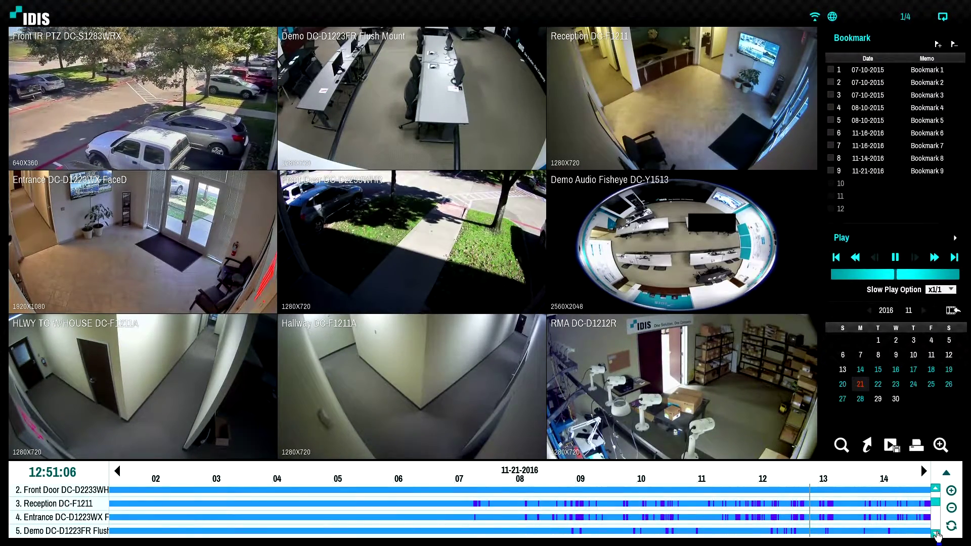
left_click(936, 535)
left_click(936, 534)
left_click(936, 535)
left_click(936, 534)
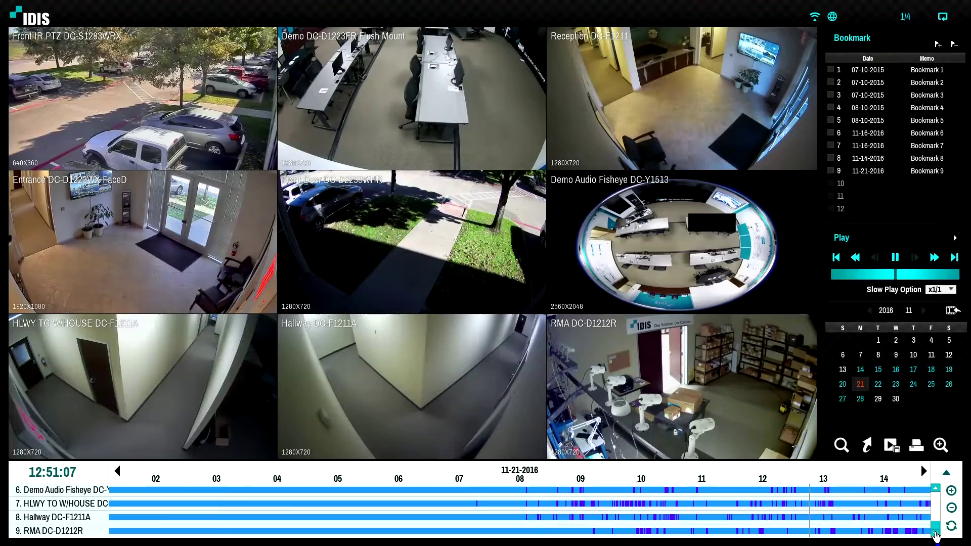
left_click(935, 489)
left_click(936, 489)
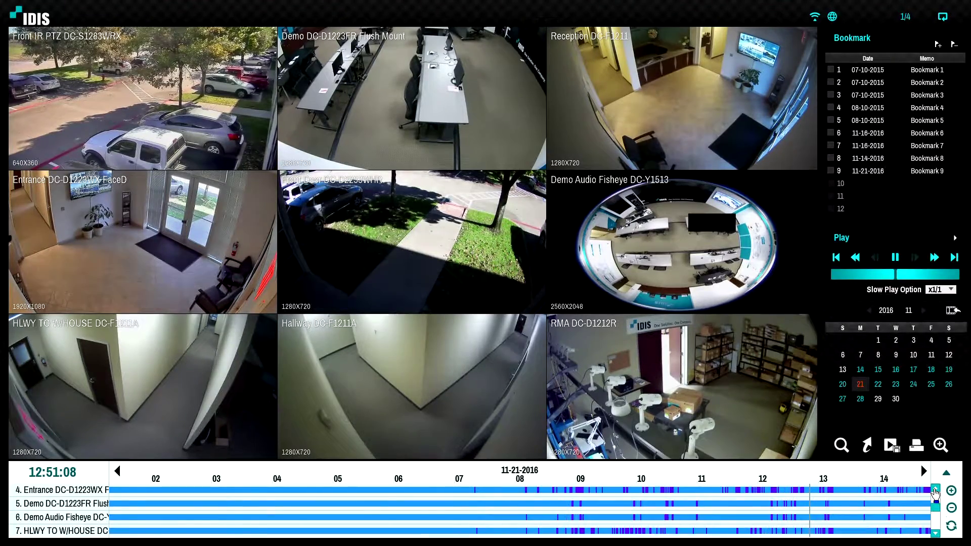
left_click(936, 490)
left_click(935, 489)
left_click(935, 490)
left_click(947, 475)
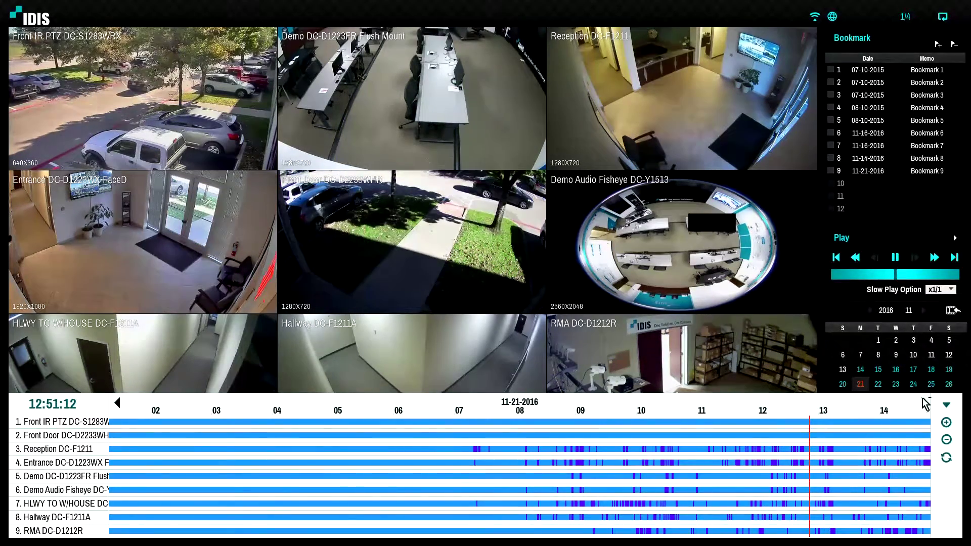
left_click(946, 407)
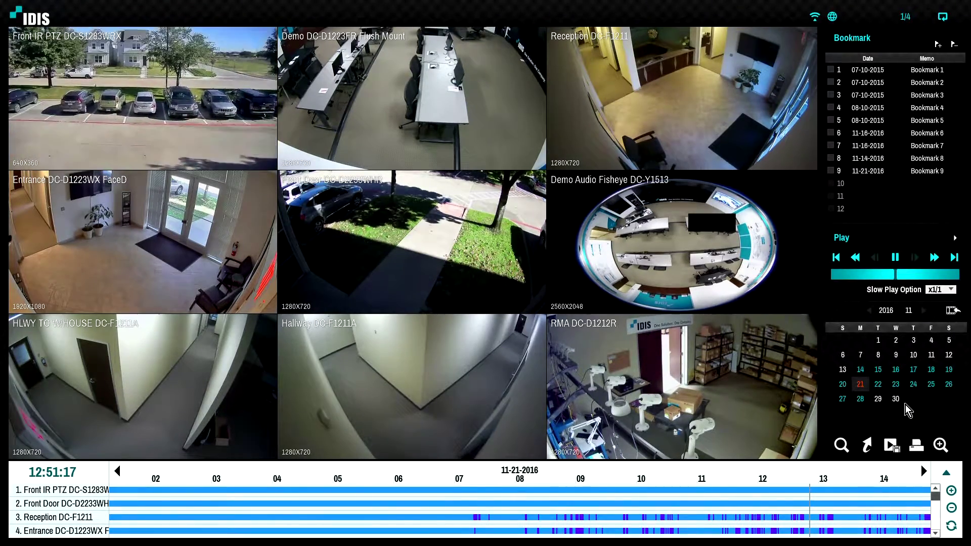
Jump along the Reception camera's 11-21-2016 timeline to 12:36 and 12:44, and rewind the playback.
left_click(794, 516)
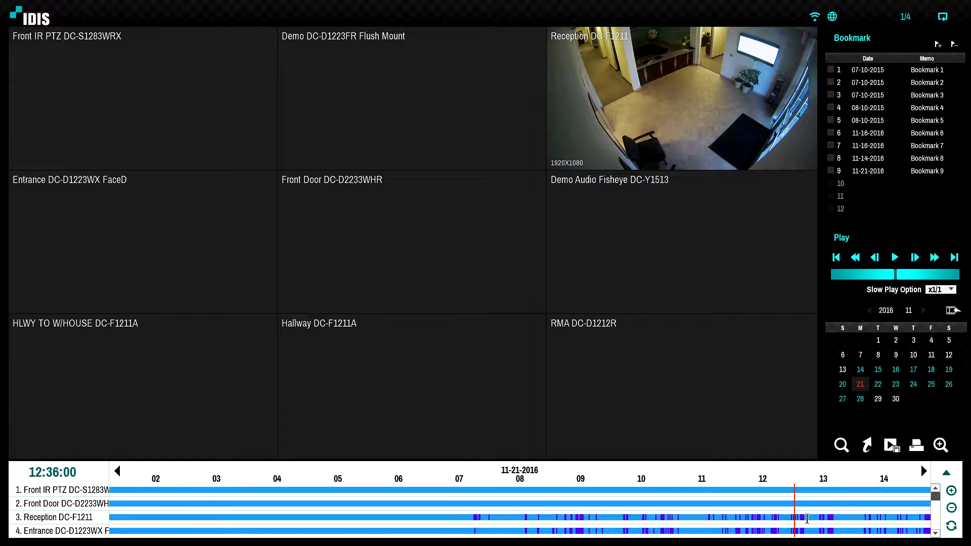
left_click(802, 518)
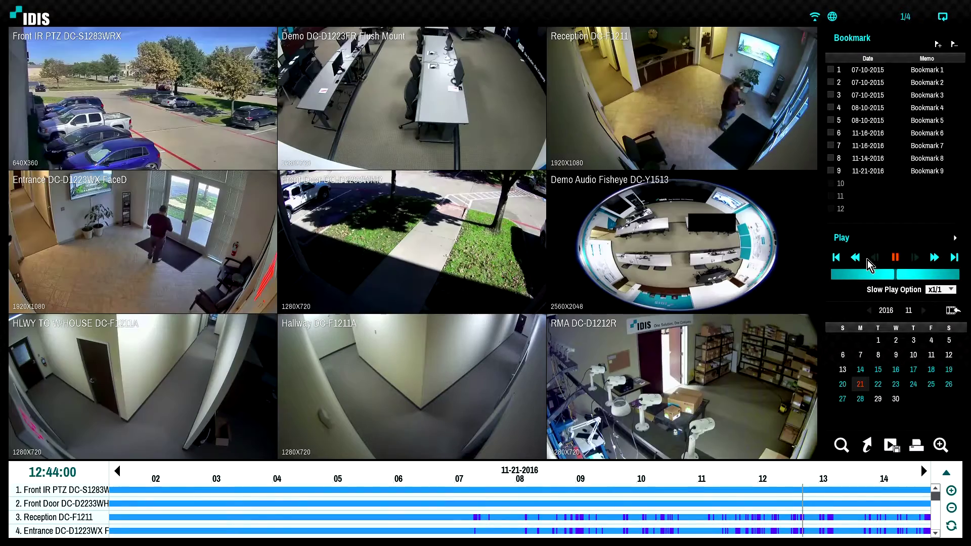
left_click(855, 259)
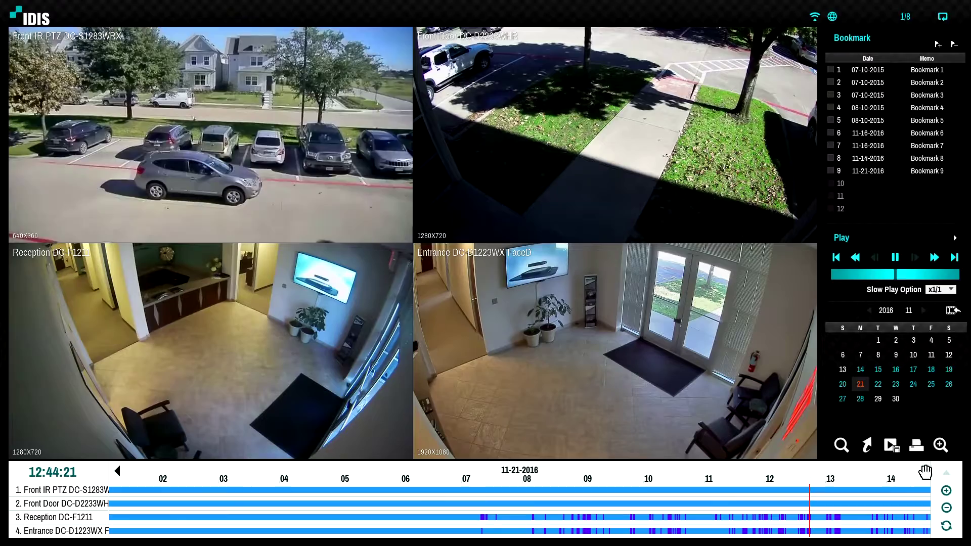
Bookmark the current playback moment on 11-21-2016, and play the recording from that new bookmark in slot 10.
left_click(947, 508)
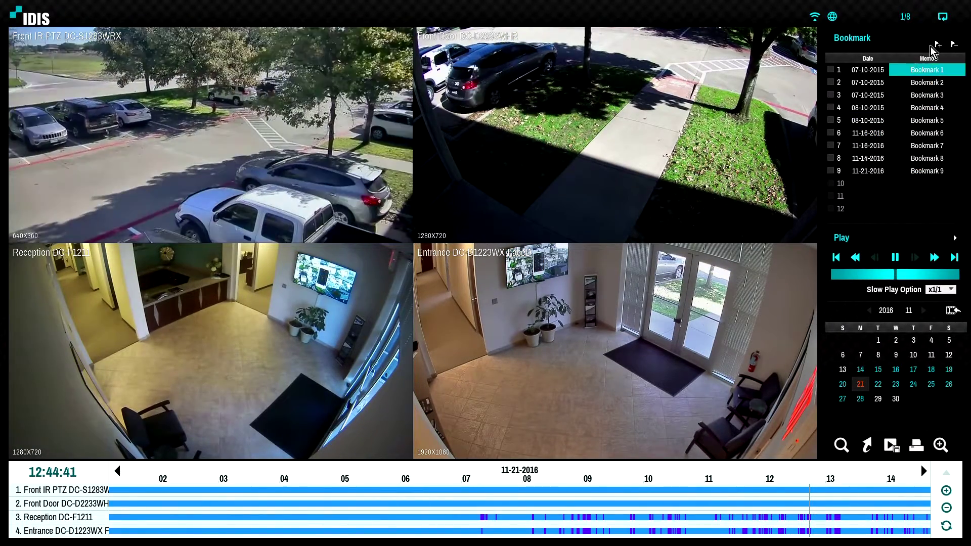
left_click(937, 44)
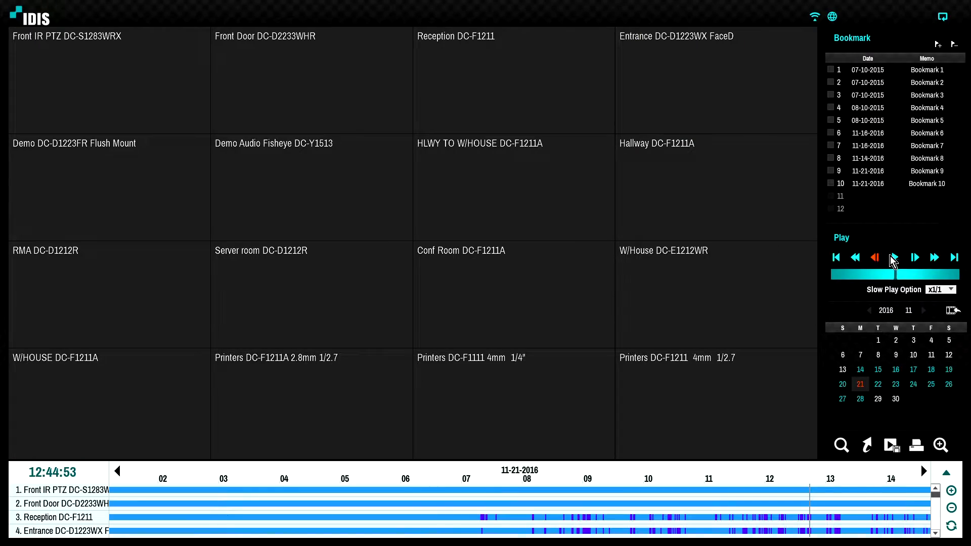
left_click(894, 258)
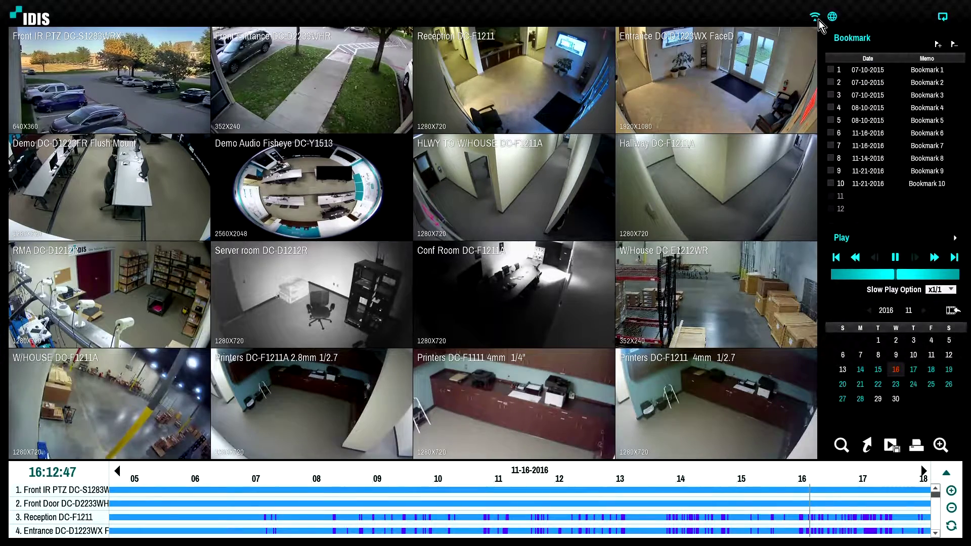
double_click(880, 184)
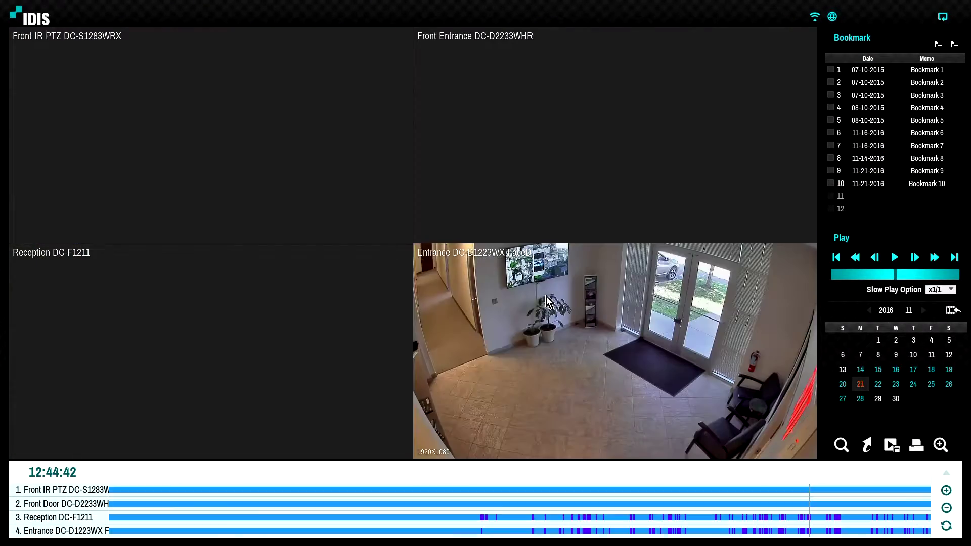
left_click(894, 258)
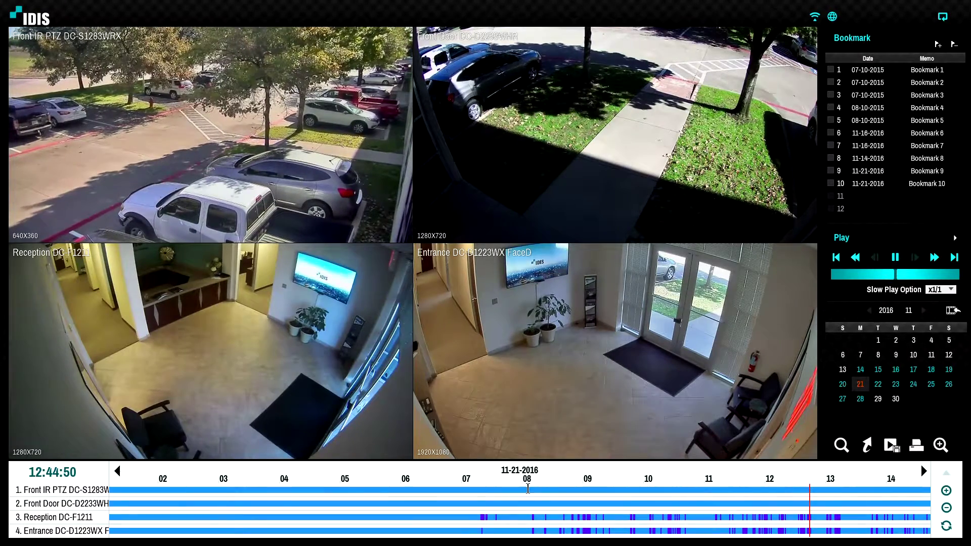
Jump the playback to several times on the 11-21-2016 timeline, including 09:06, 11:10 and 15:18, shifting its visible hours.
left_click(590, 501)
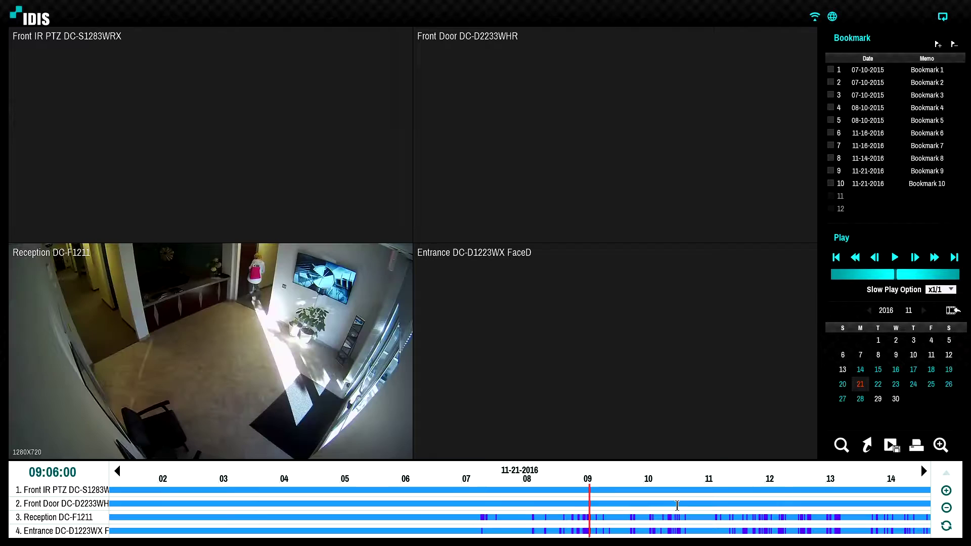
left_click(713, 489)
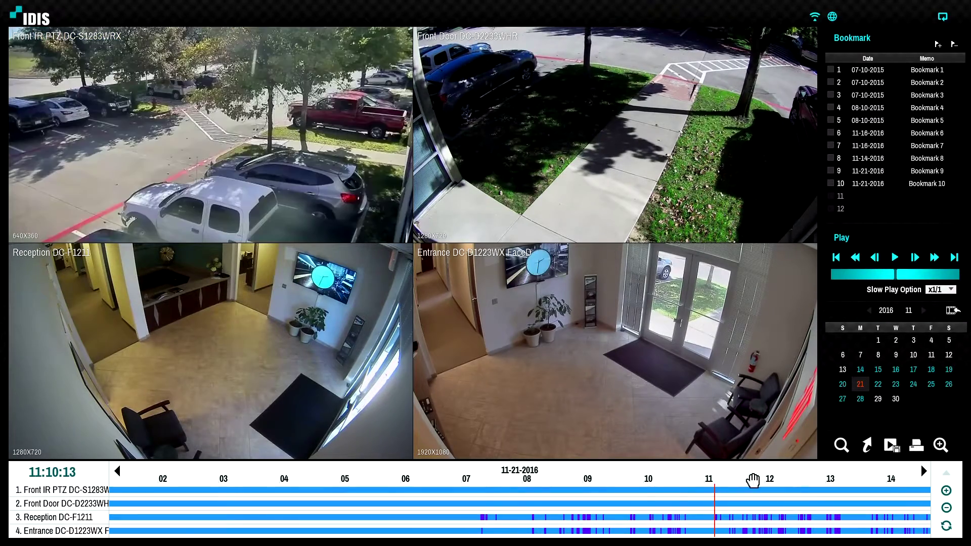
left_click_drag(731, 473, 301, 474)
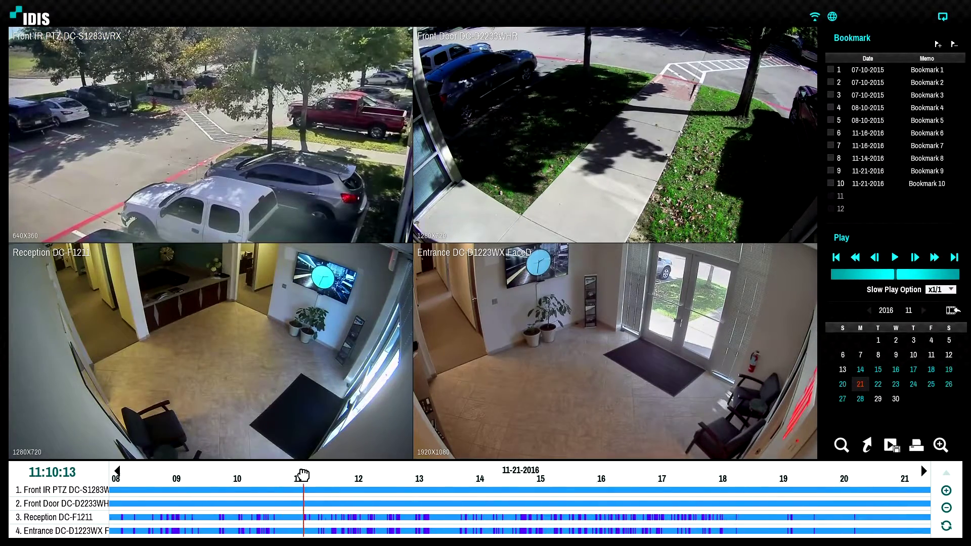
left_click_drag(630, 474, 683, 481)
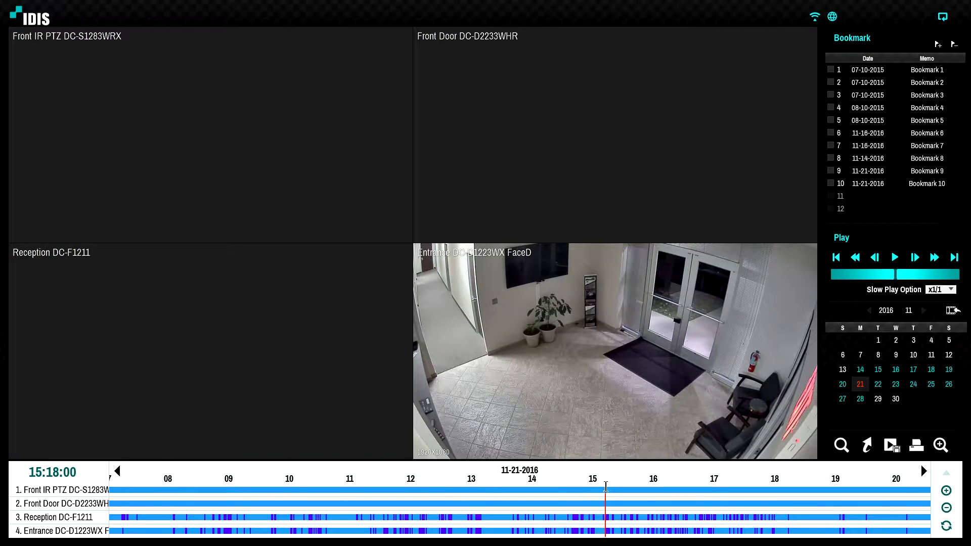
left_click(509, 492)
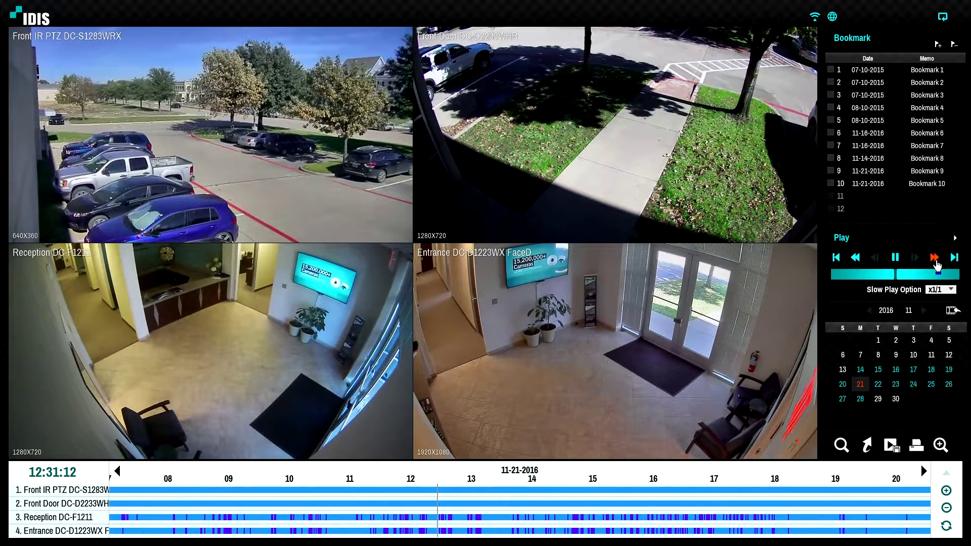
Fast-forward the four-camera recording, and frame-step and scrub through the Entrance DC-D1223WX FaceD camera's footage.
left_click(936, 259)
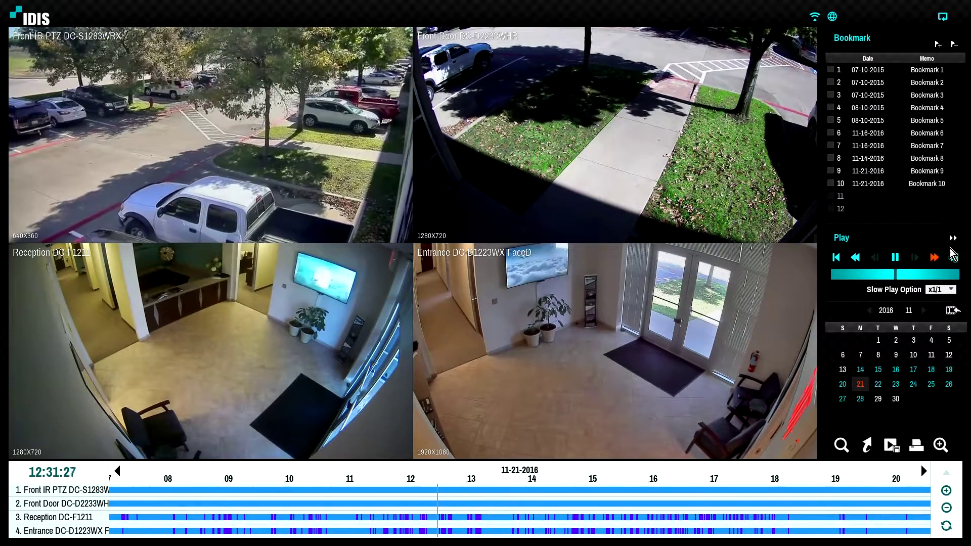
left_click(933, 259)
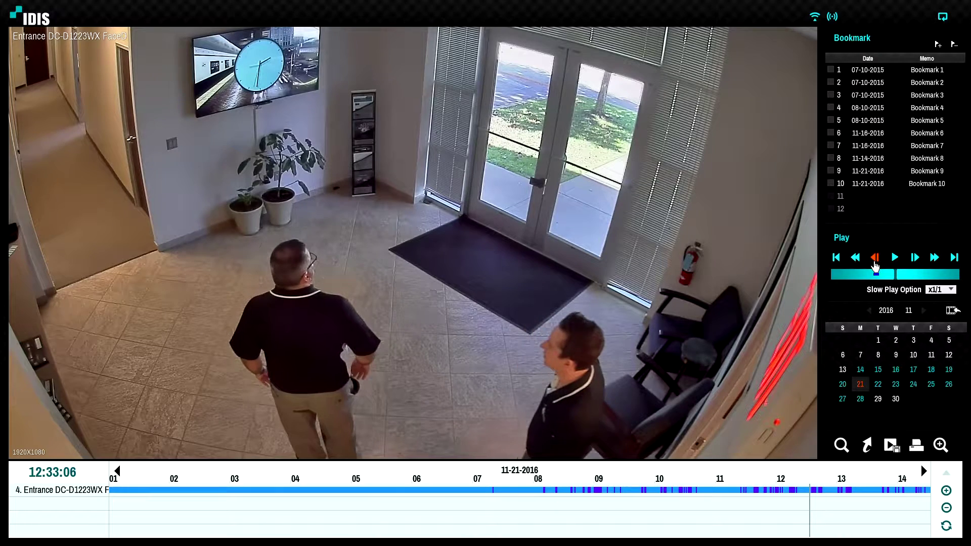
left_click(914, 259)
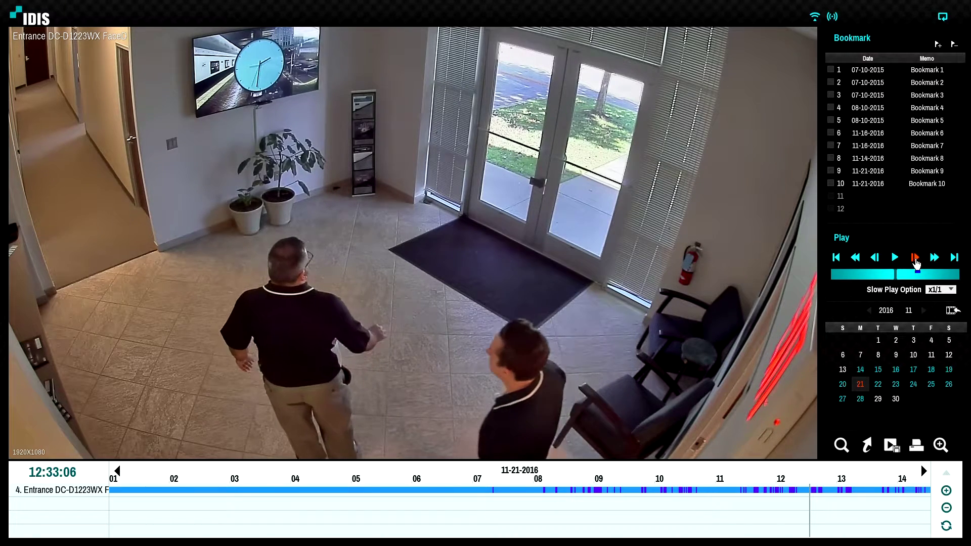
left_click_drag(900, 277, 880, 283)
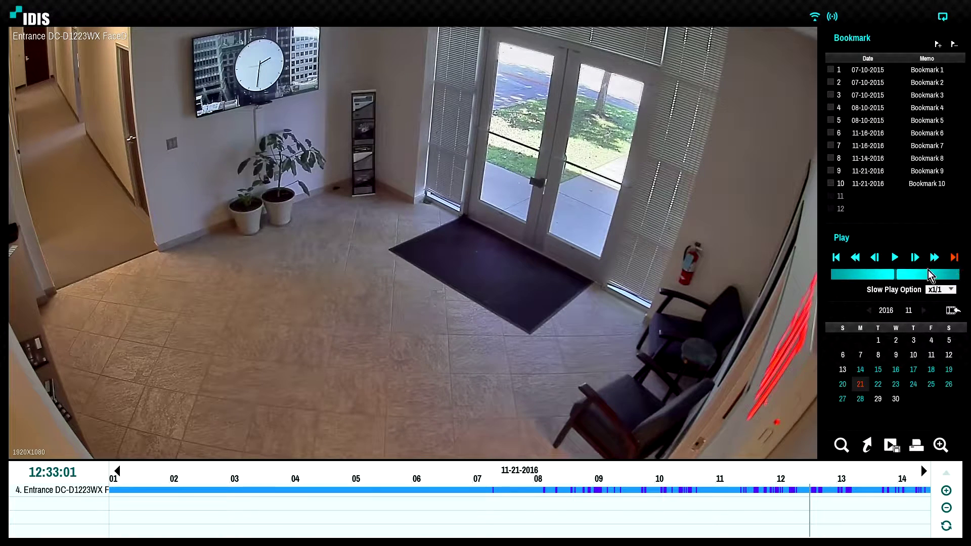
Play the Entrance camera's recording, trying the slow play option at x1/6 during playback.
left_click(895, 258)
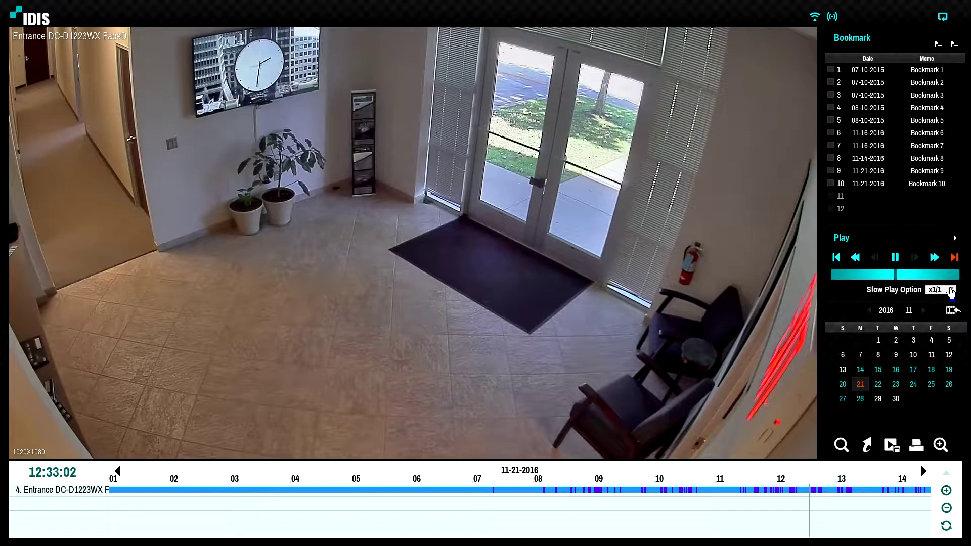
left_click(951, 291)
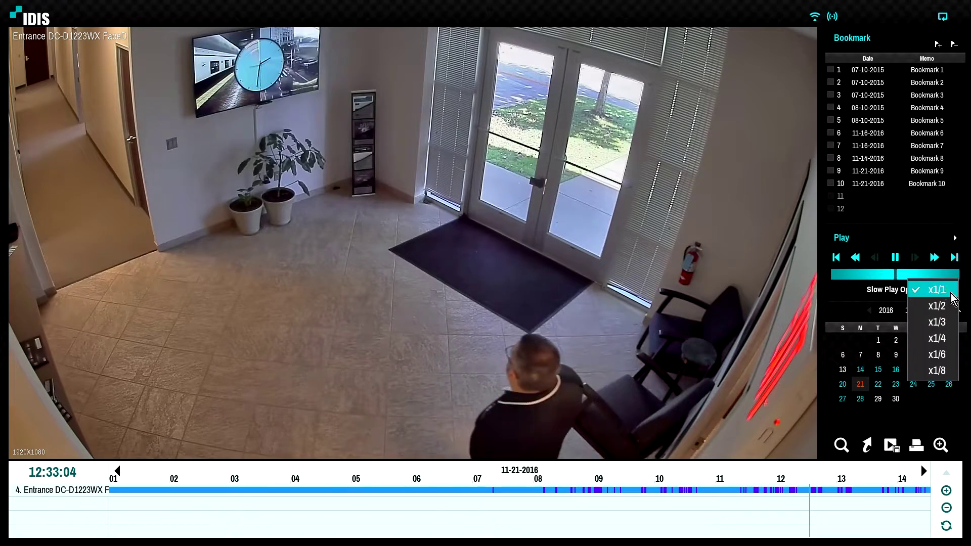
left_click(950, 355)
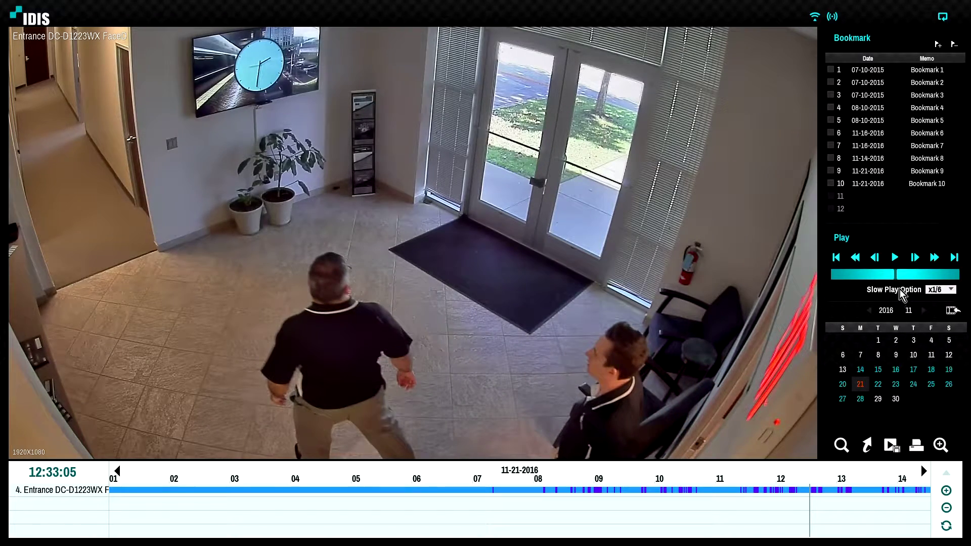
left_click(895, 258)
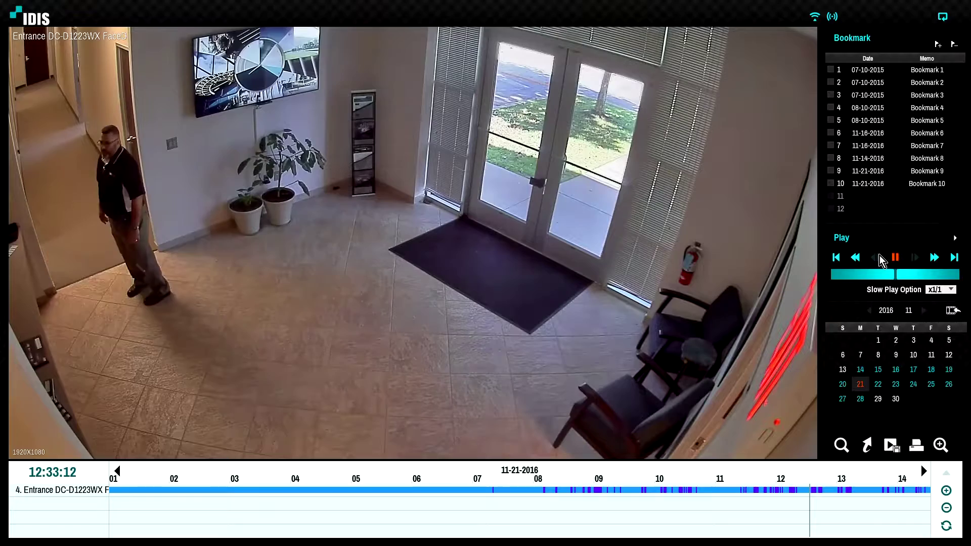
Jump the playback to 11-24-2016, and move back along the timeline to 16:30 on 11-23-2016.
left_click(896, 369)
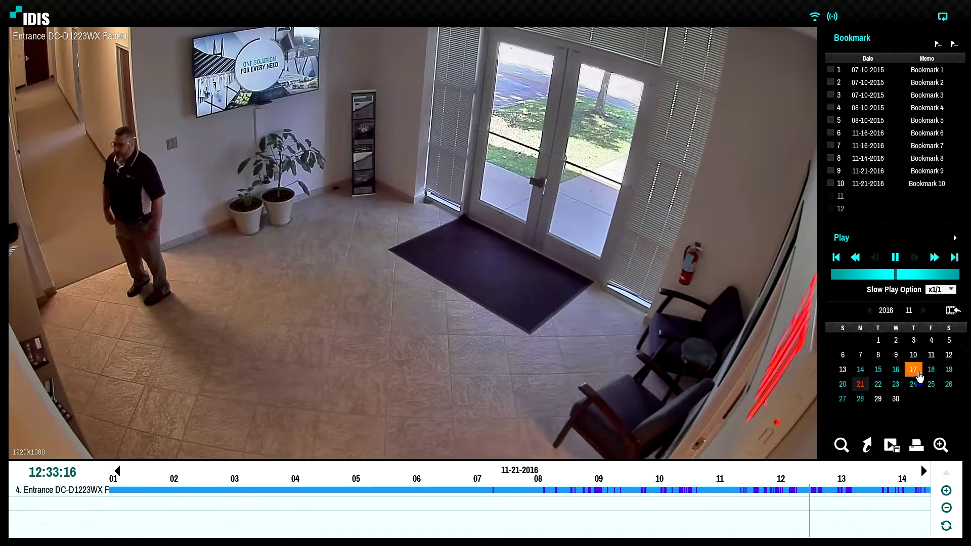
left_click(913, 385)
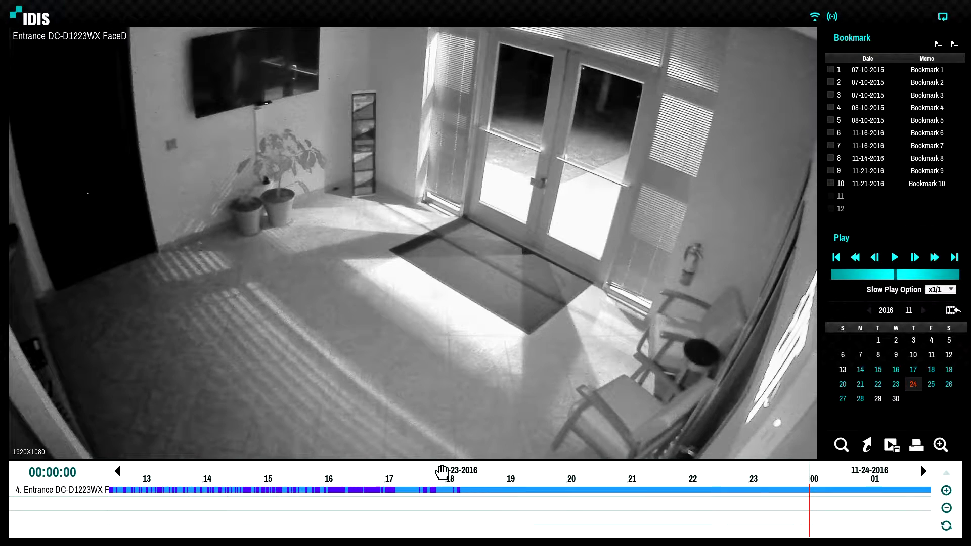
left_click_drag(445, 476, 674, 473)
left_click(484, 491)
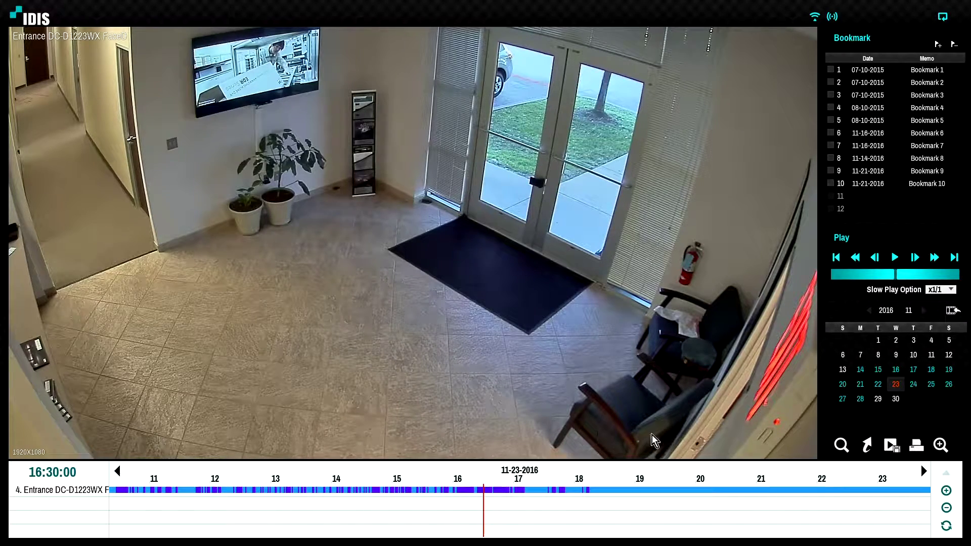
Look through the Text-In Search window and its search options, and close both without searching.
left_click(841, 444)
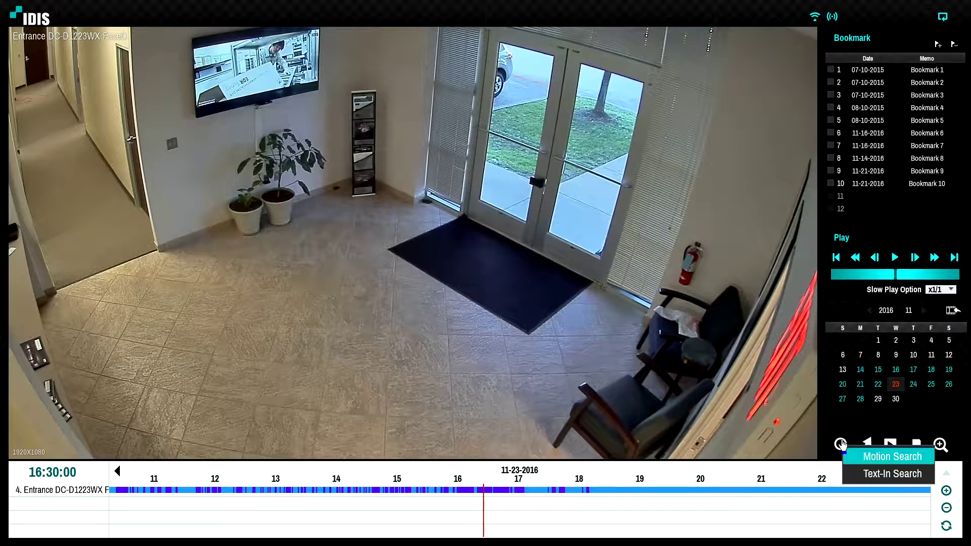
left_click(881, 478)
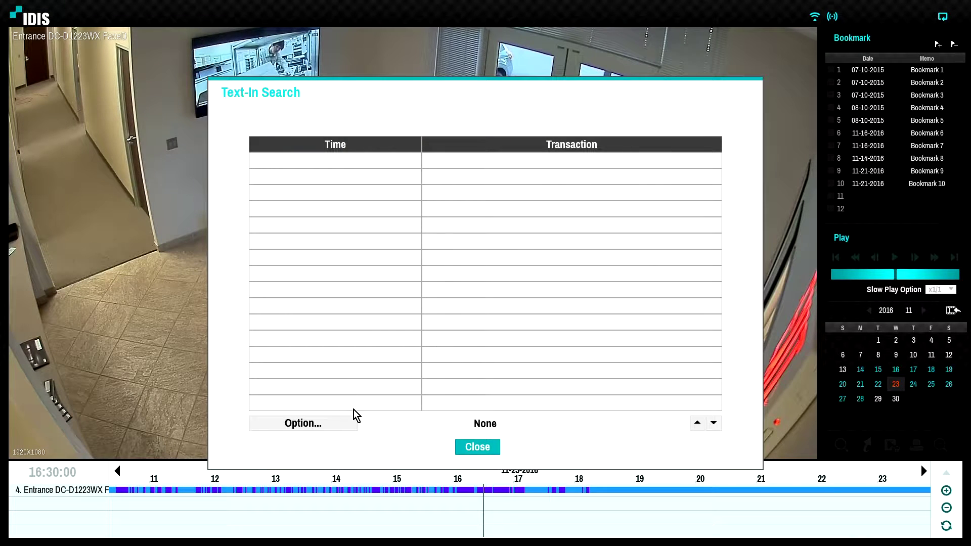
left_click(304, 425)
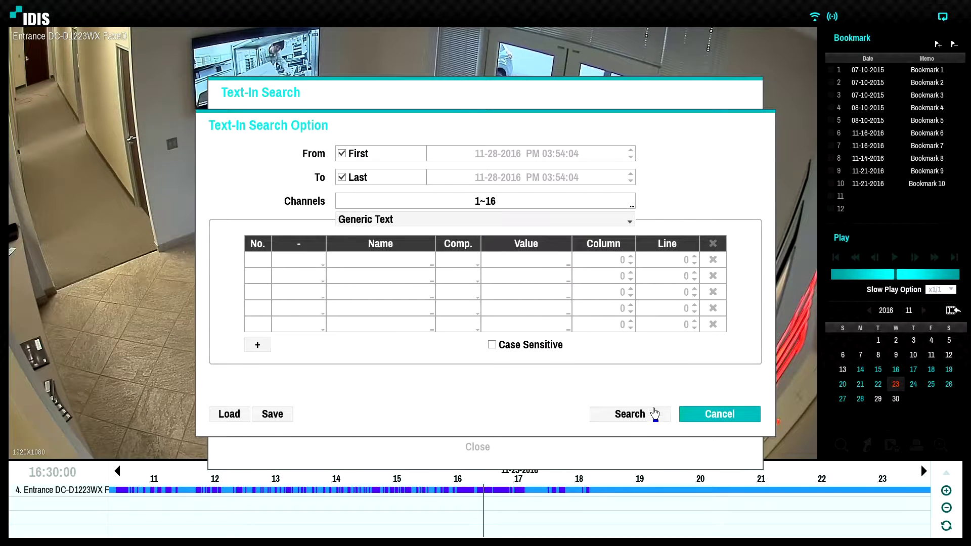
left_click(727, 415)
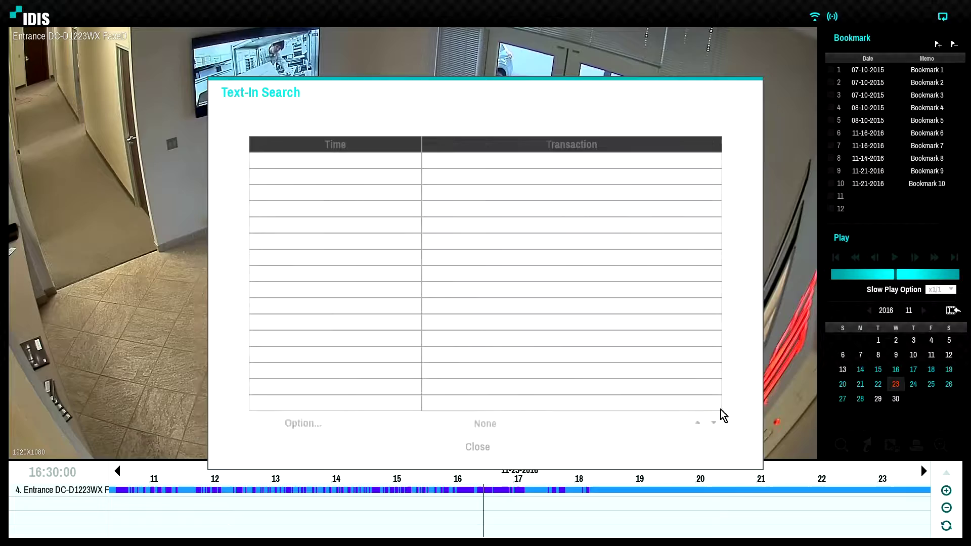
left_click(475, 446)
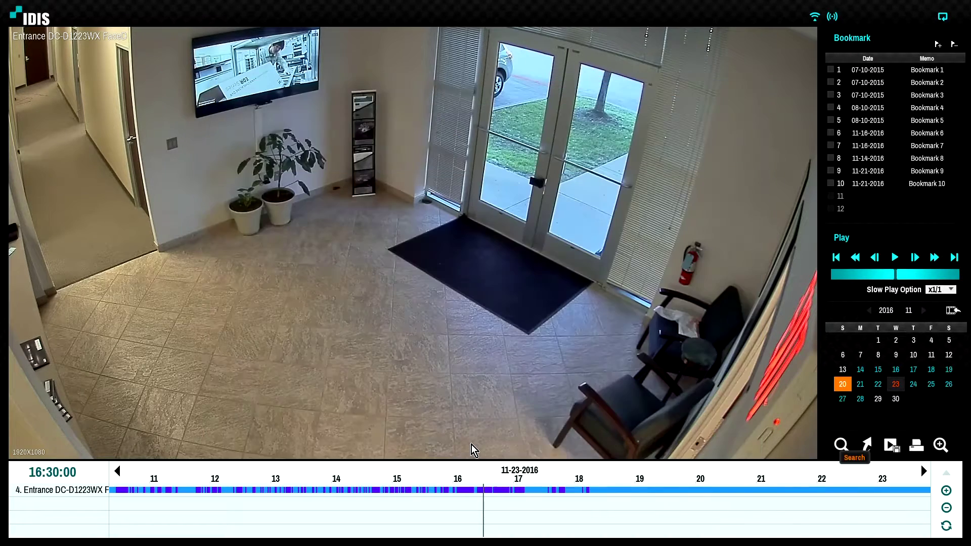
Run a motion search on the Entrance camera from 11-15-2016 PM 05:08:44 to PM 07:16:33, and stop it partway.
left_click(840, 445)
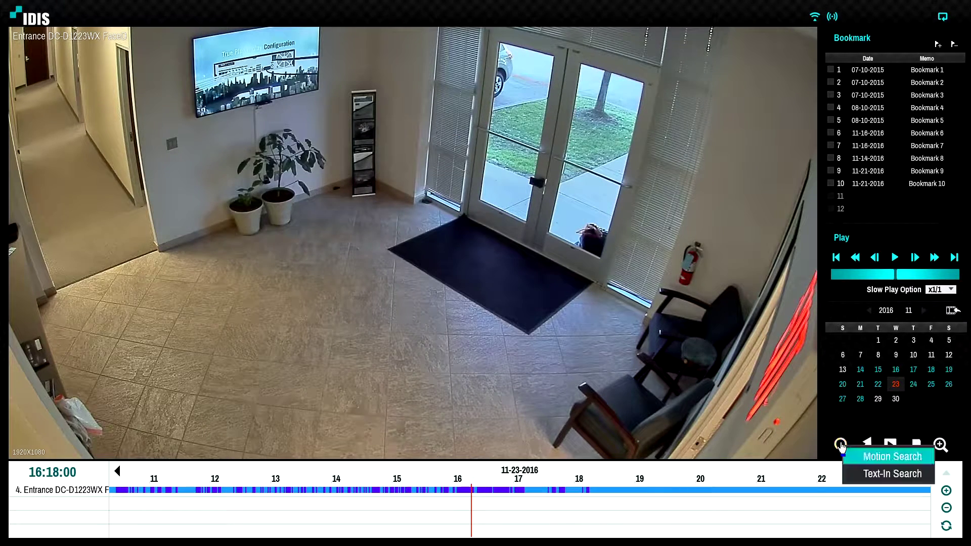
left_click(866, 455)
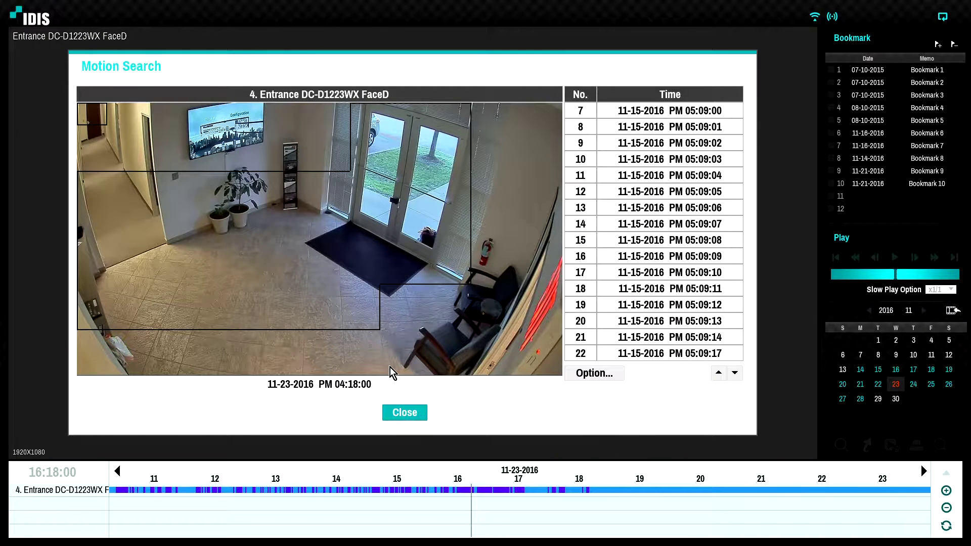
left_click(570, 377)
left_click(610, 210)
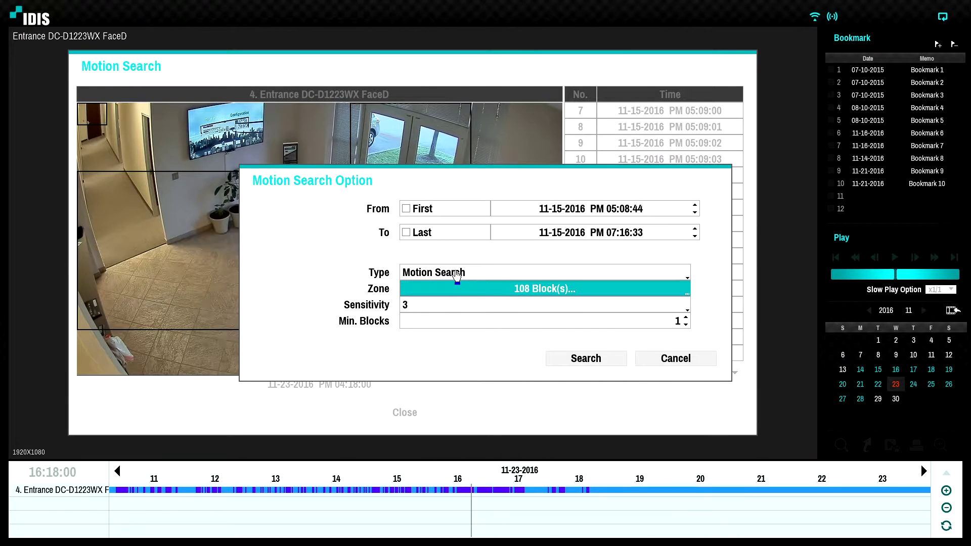
left_click(599, 360)
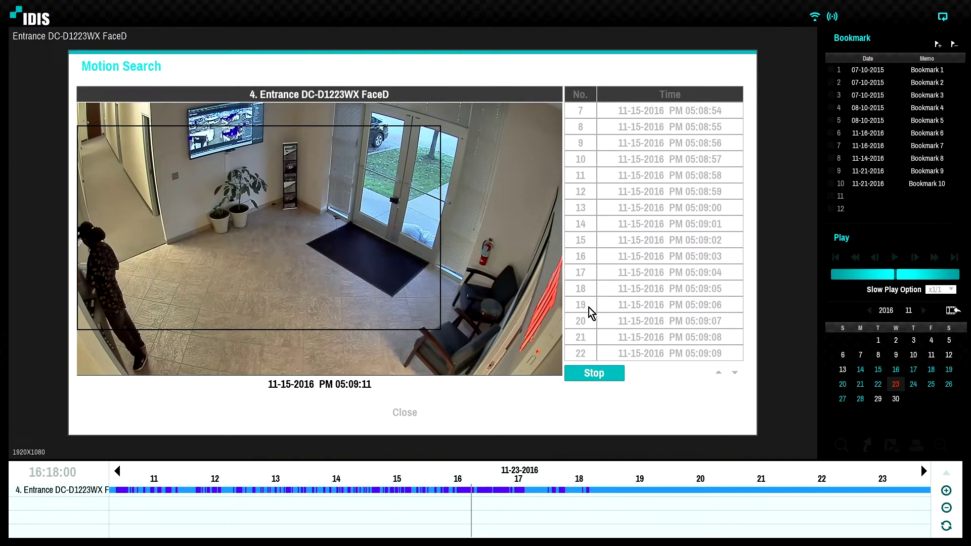
left_click(584, 377)
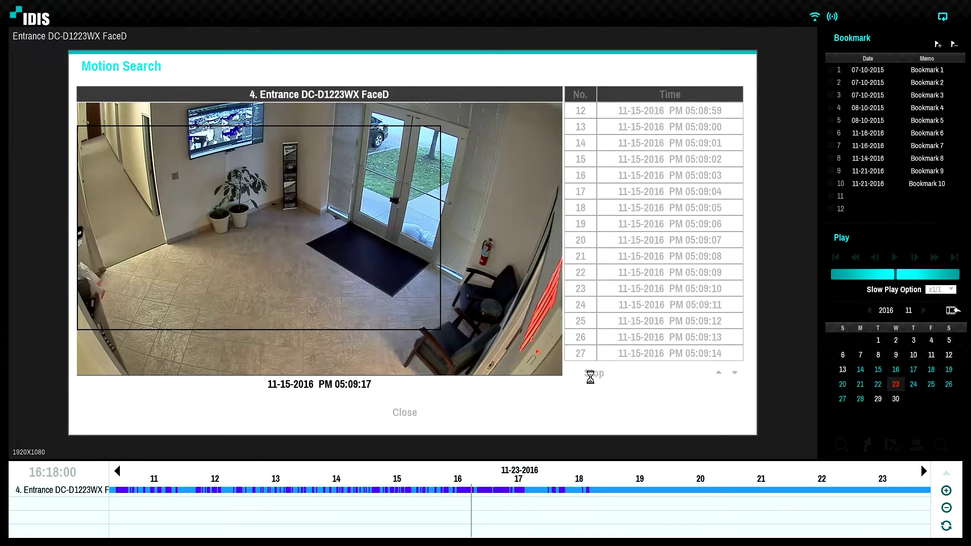
Preview the motion results at PM 05:09:04, 05:09:02, 05:09:00 and 05:09:08, and return to playback at the last one.
left_click(644, 191)
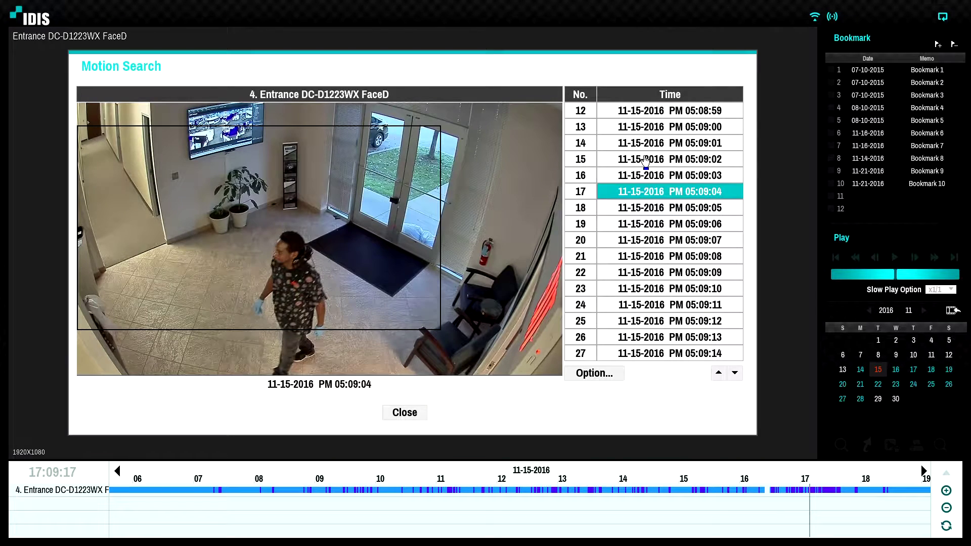
left_click(646, 160)
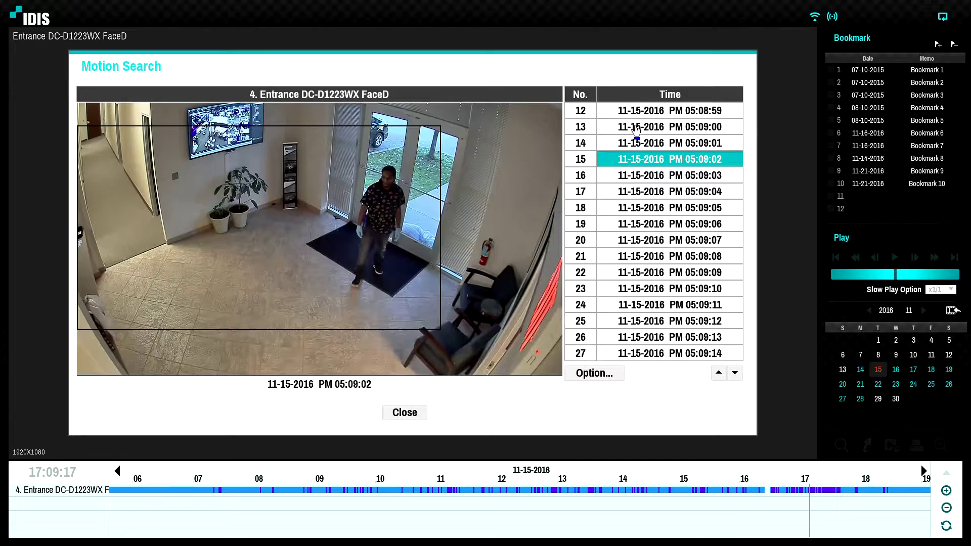
left_click(629, 130)
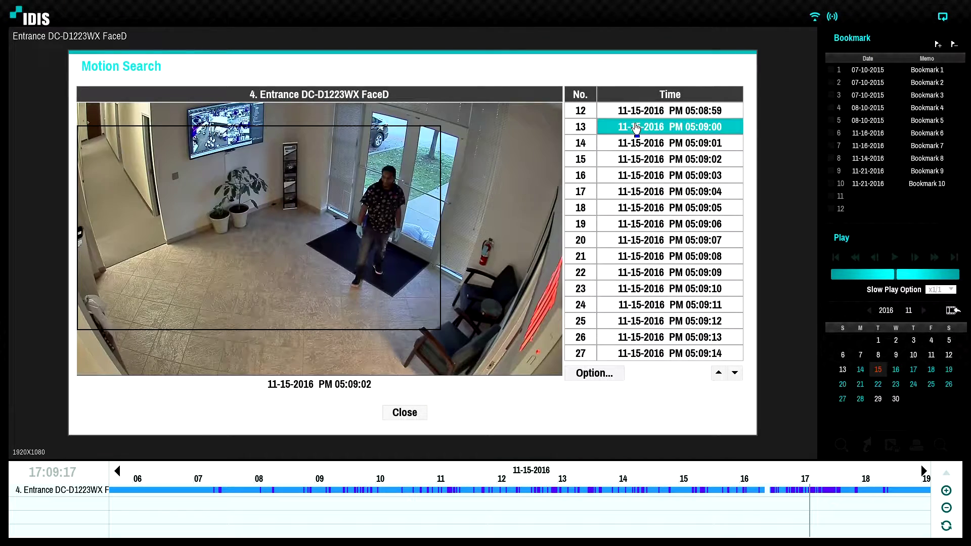
left_click(625, 256)
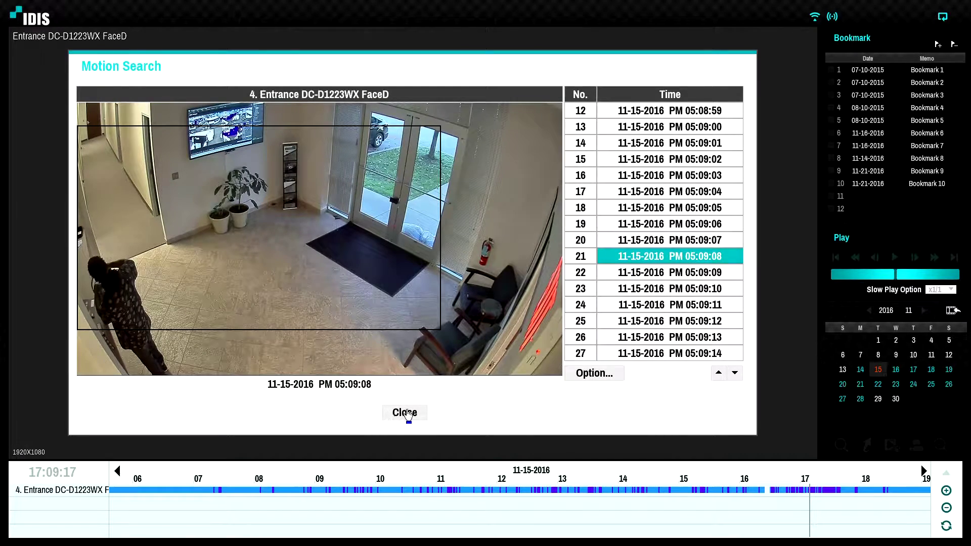
left_click(399, 414)
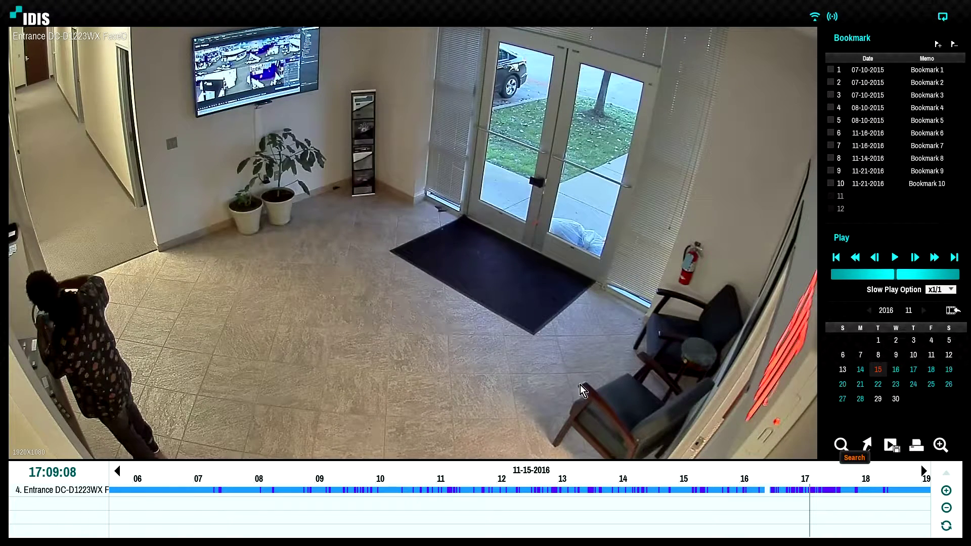
Open Clip-Copy for the recording, and replace the First start with the date 11-22-2016.
left_click(893, 448)
left_click(841, 456)
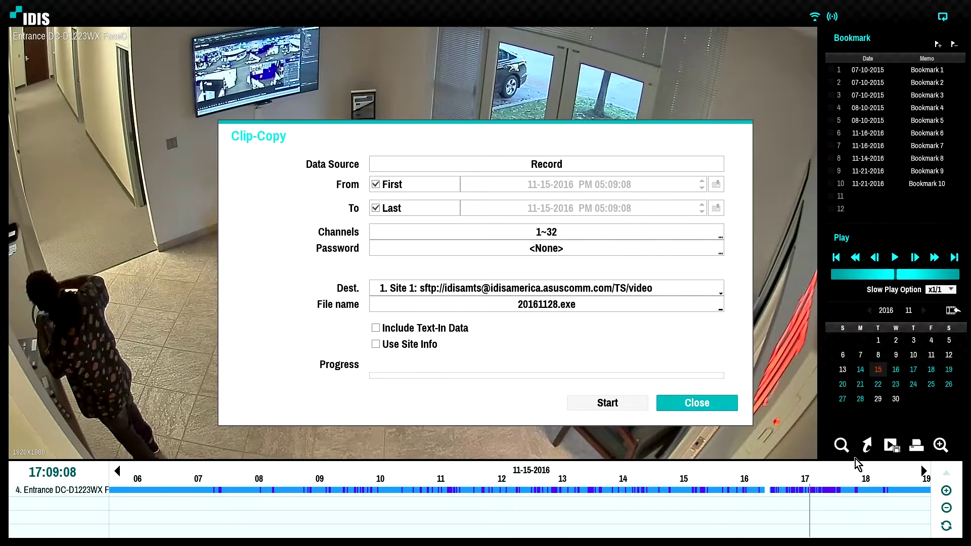
left_click(375, 185)
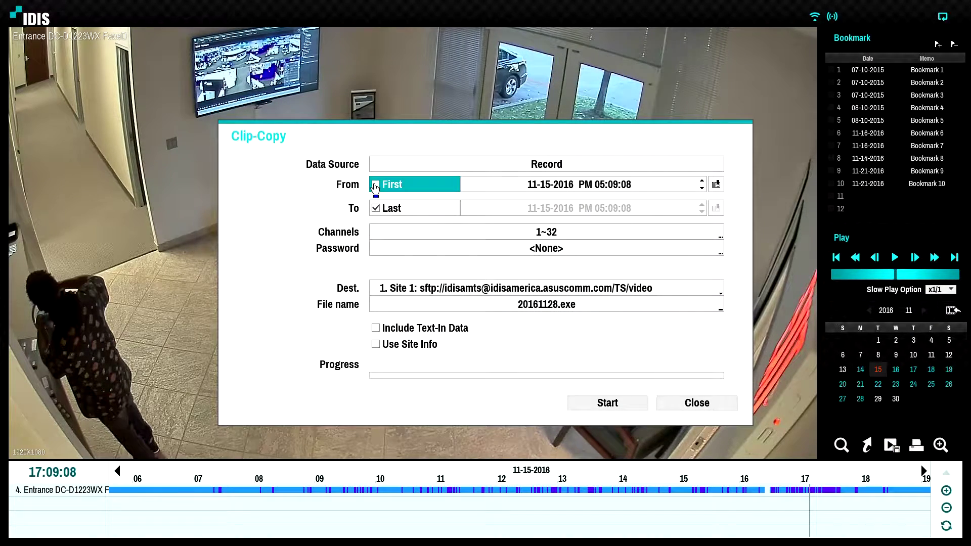
left_click(542, 185)
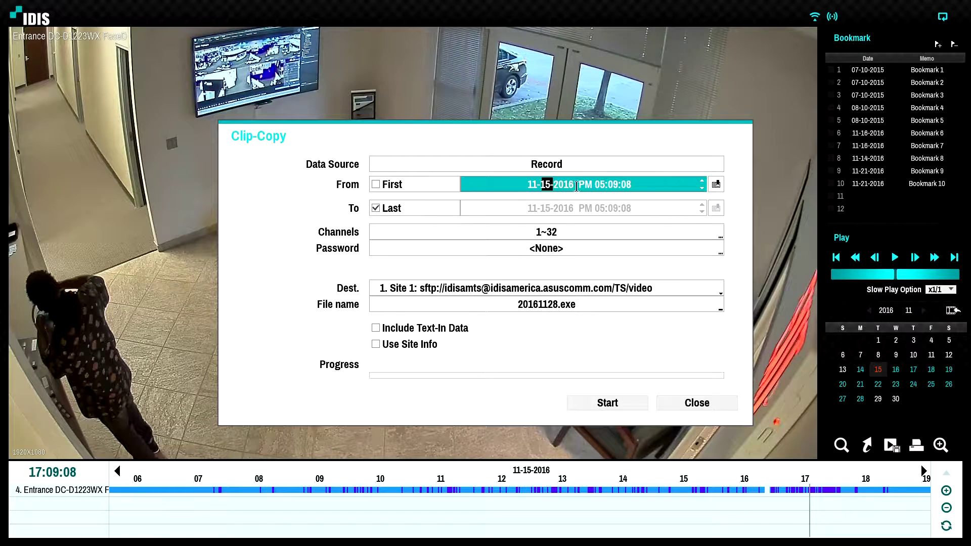
left_click(704, 180)
Replace the clip's Last end point with the date 11-22-2016.
left_click(375, 207)
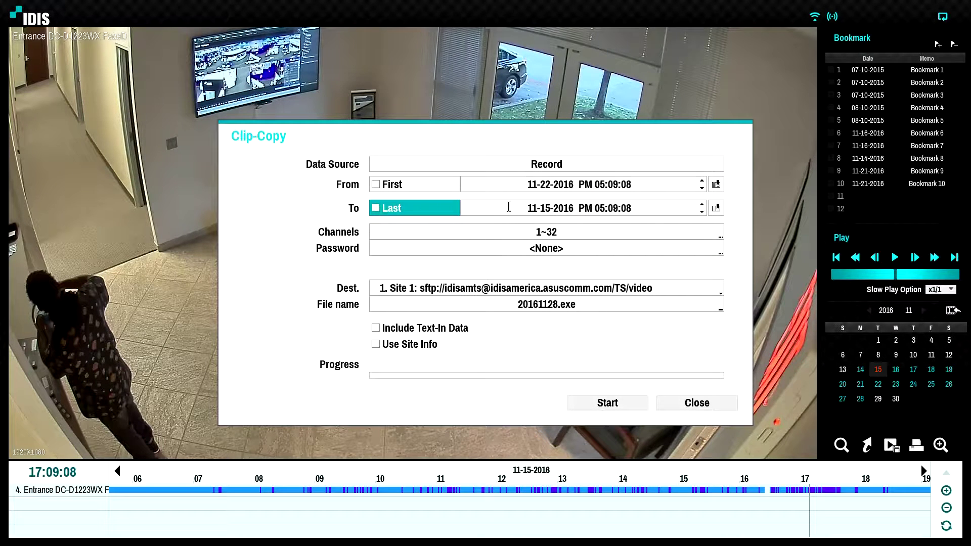
left_click(542, 210)
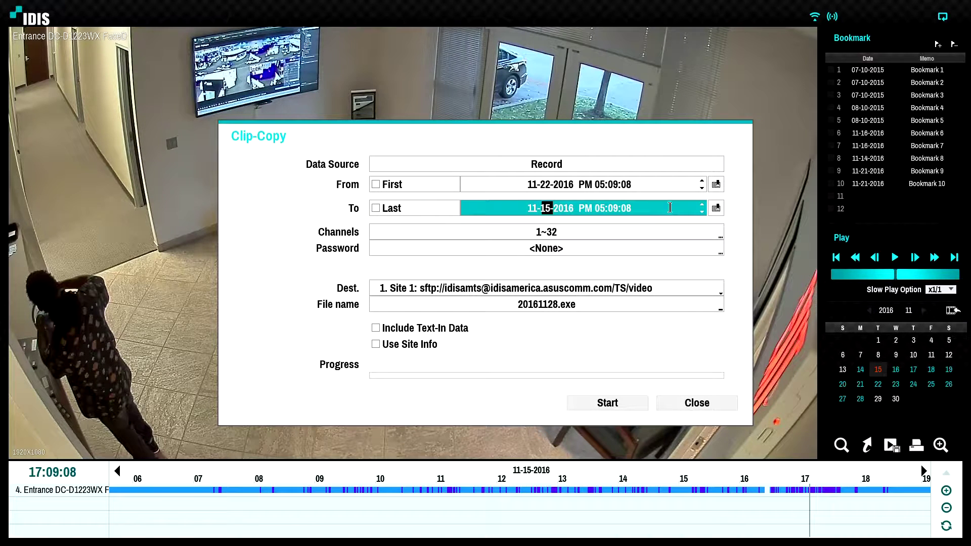
left_click(702, 205)
left_click(703, 205)
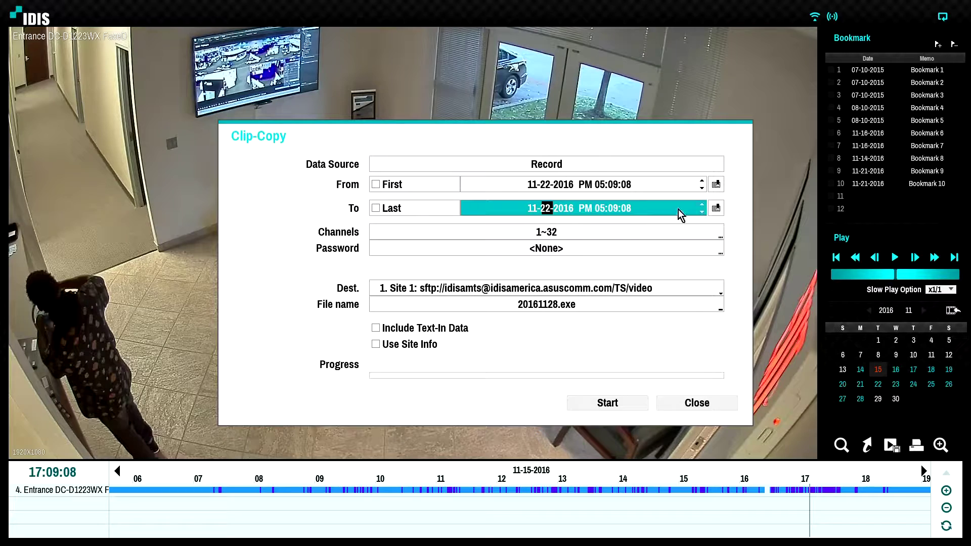
Limit the clip's channels to cameras 1 to 4: Front IR PTZ, Front Door, Reception and Entrance.
left_click(592, 233)
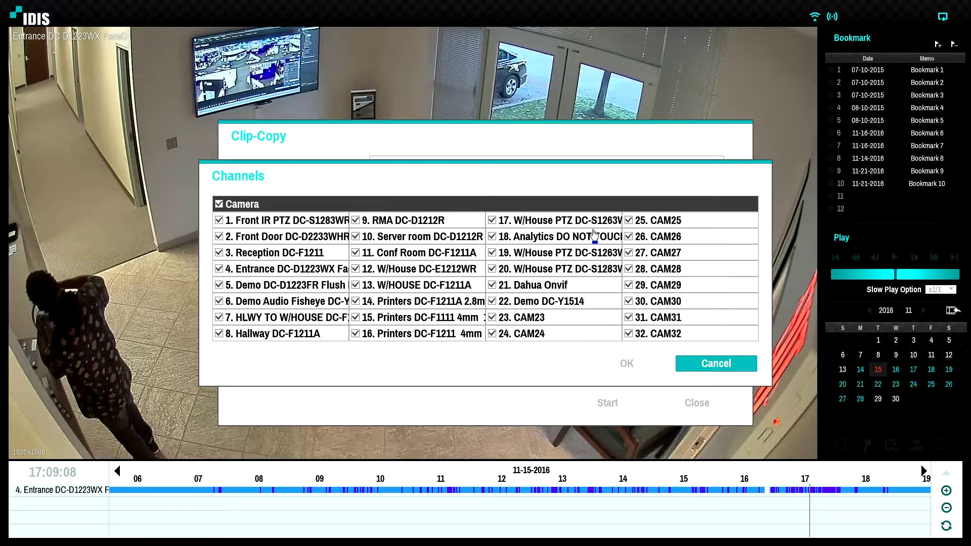
left_click(219, 204)
left_click(220, 221)
left_click(219, 237)
left_click(220, 253)
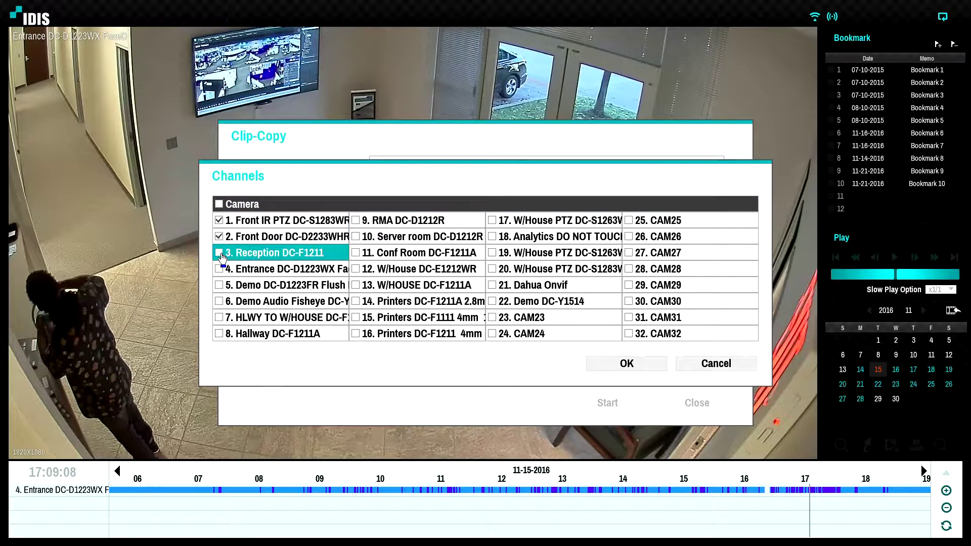
left_click(229, 268)
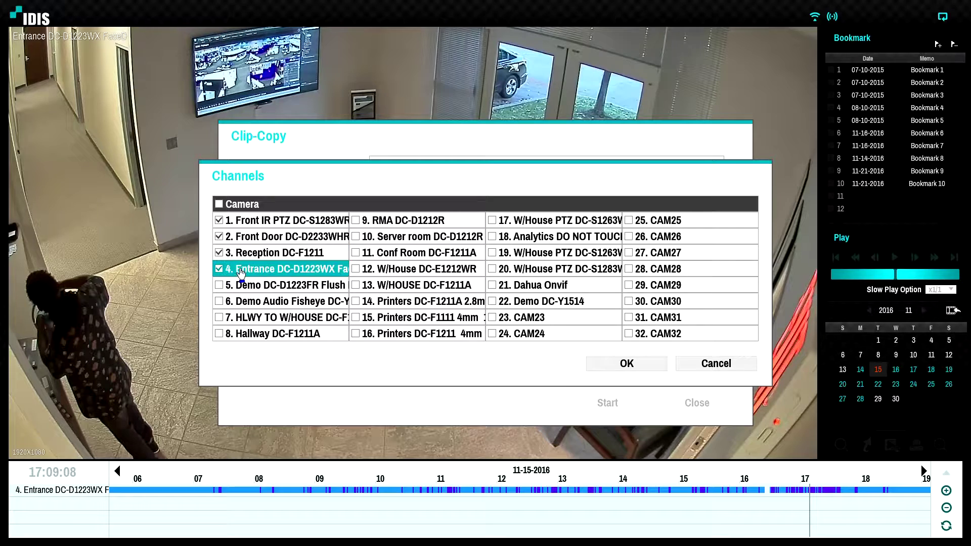
left_click(626, 365)
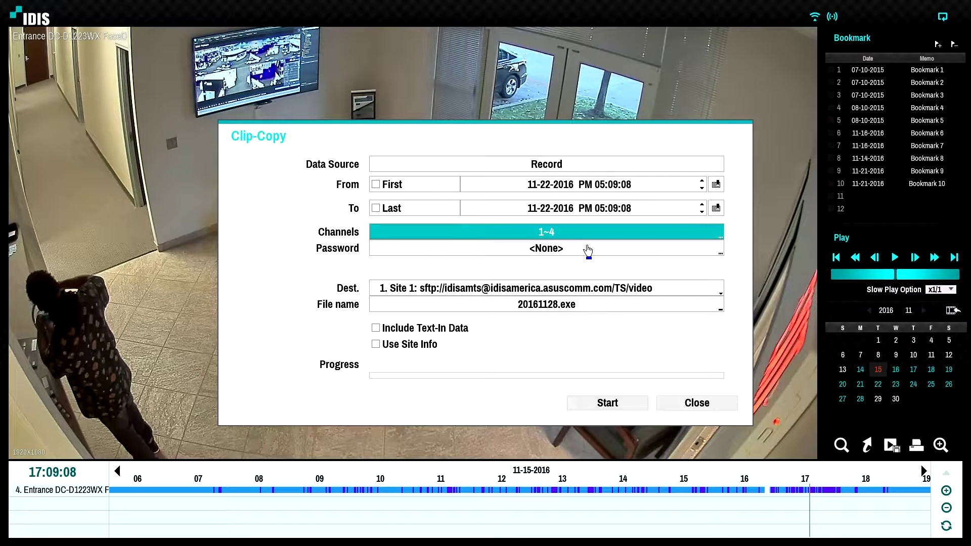
Keep Site 1 as the Clip-Copy destination and rename the output file as test.exe.
left_click(691, 292)
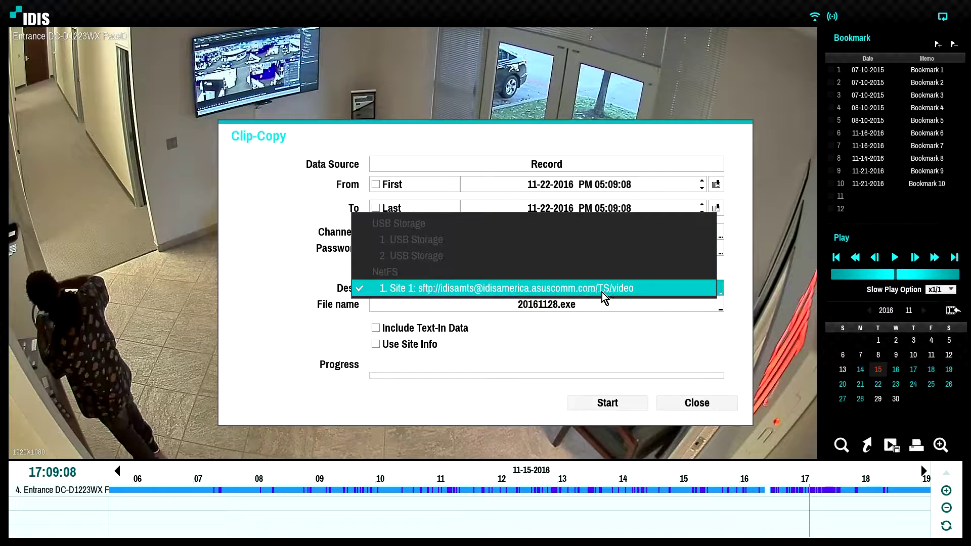
left_click(740, 289)
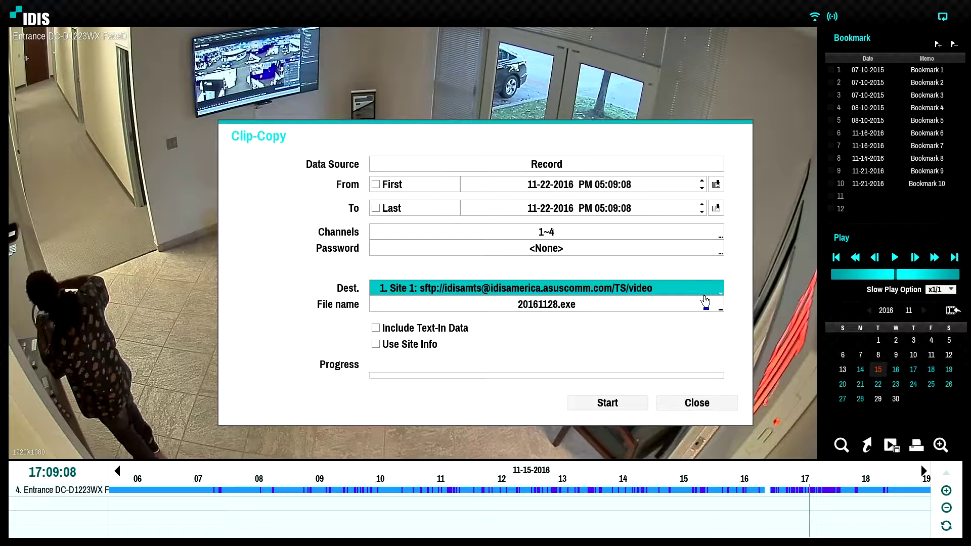
left_click(552, 306)
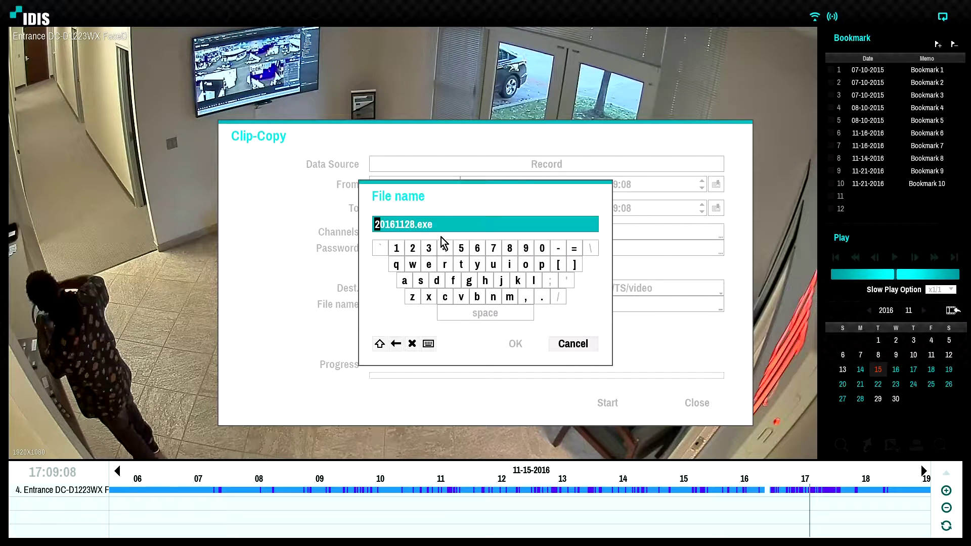
left_click(414, 228)
left_click(394, 344)
left_click(394, 343)
left_click(393, 344)
left_click(394, 344)
left_click(393, 344)
left_click(393, 344)
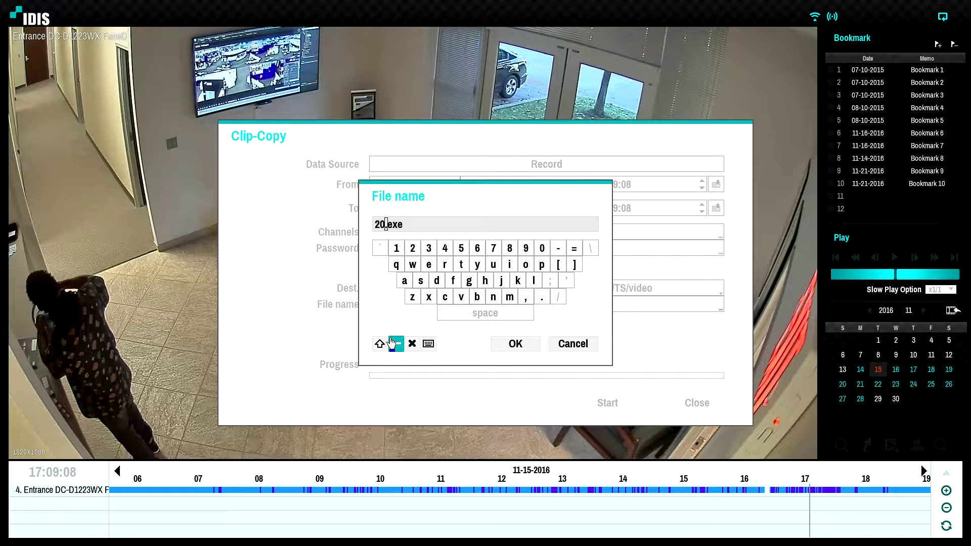
left_click(394, 343)
left_click(394, 344)
left_click(461, 264)
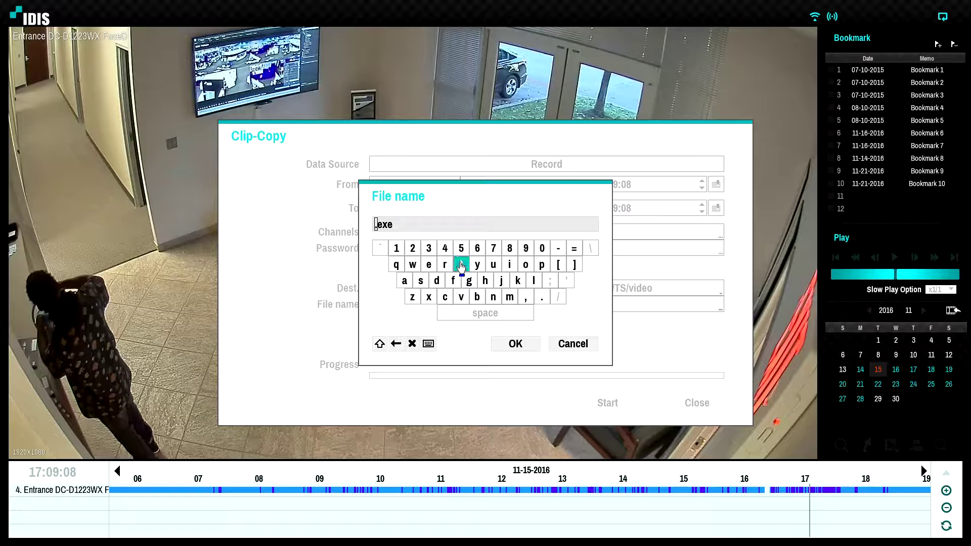
left_click(430, 265)
left_click(420, 281)
left_click(461, 265)
left_click(530, 345)
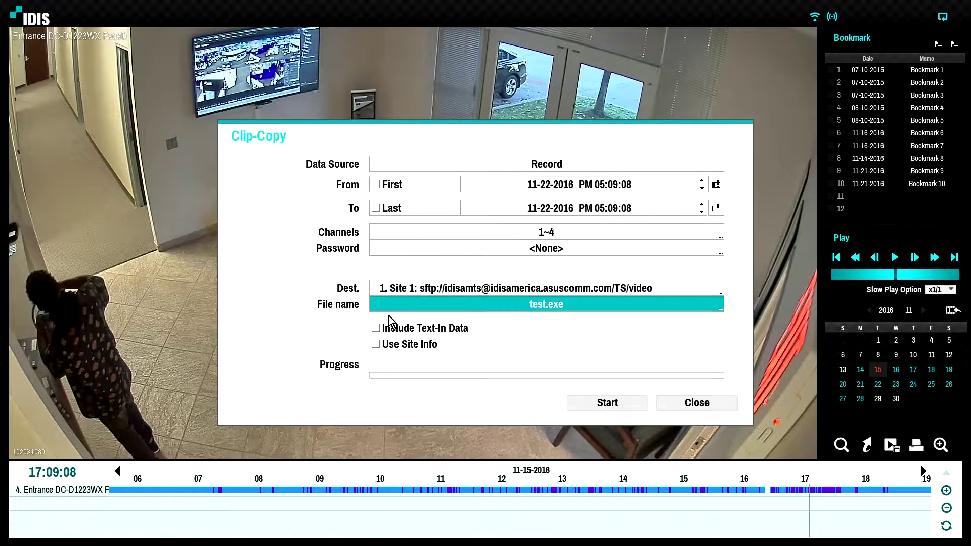
Set the clip's end time to PM 05:13:08 and close Clip-Copy without exporting.
left_click(613, 408)
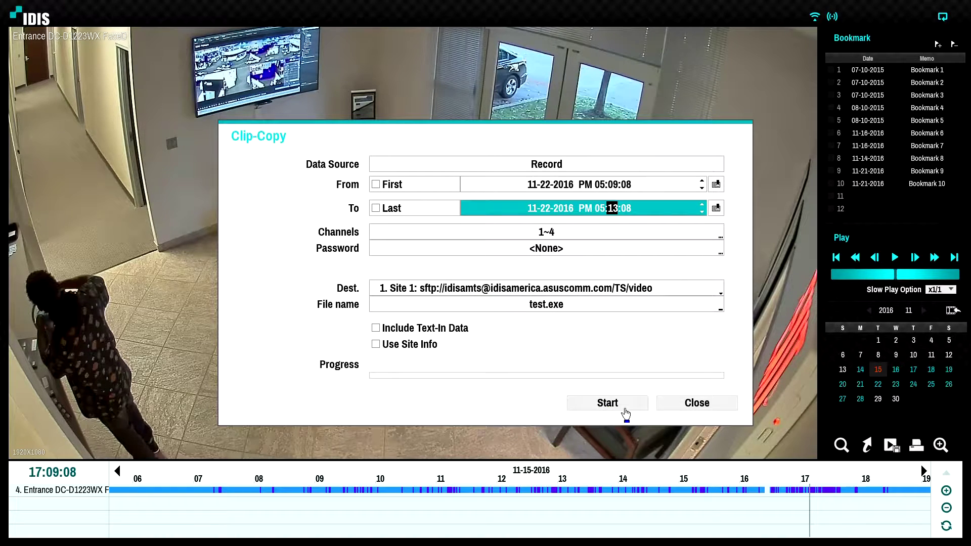
left_click(697, 409)
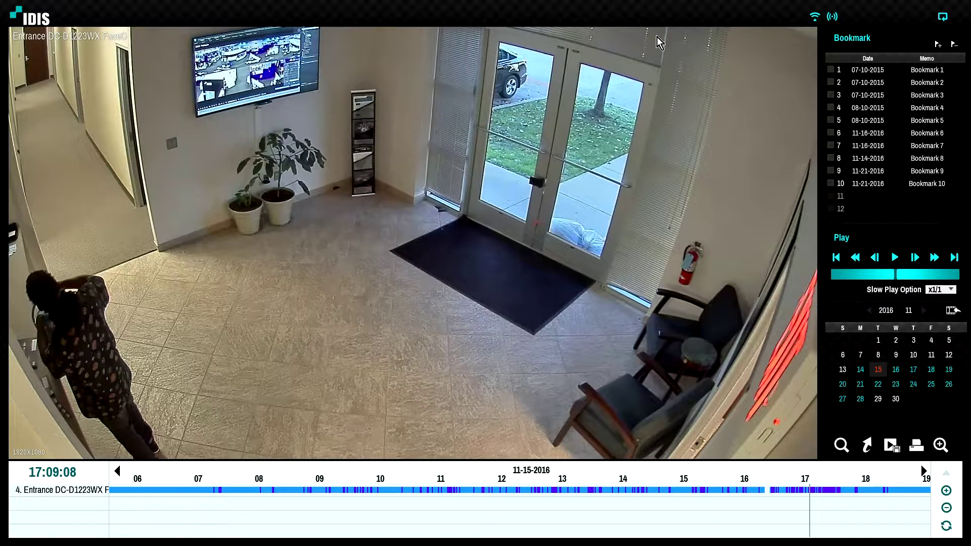
Open Event Log Search and limit its motion filter to cameras 1, 2, 5 and 6.
left_click(697, 12)
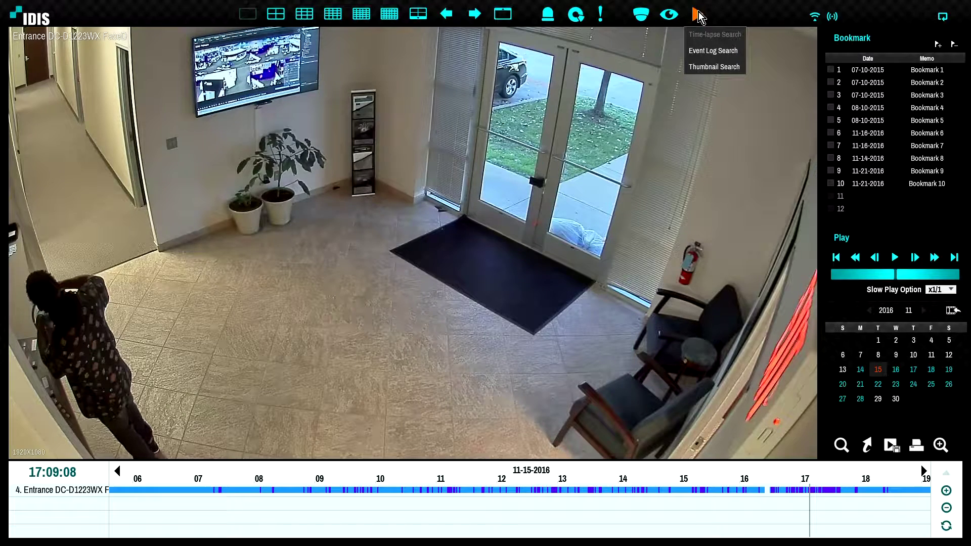
left_click(697, 51)
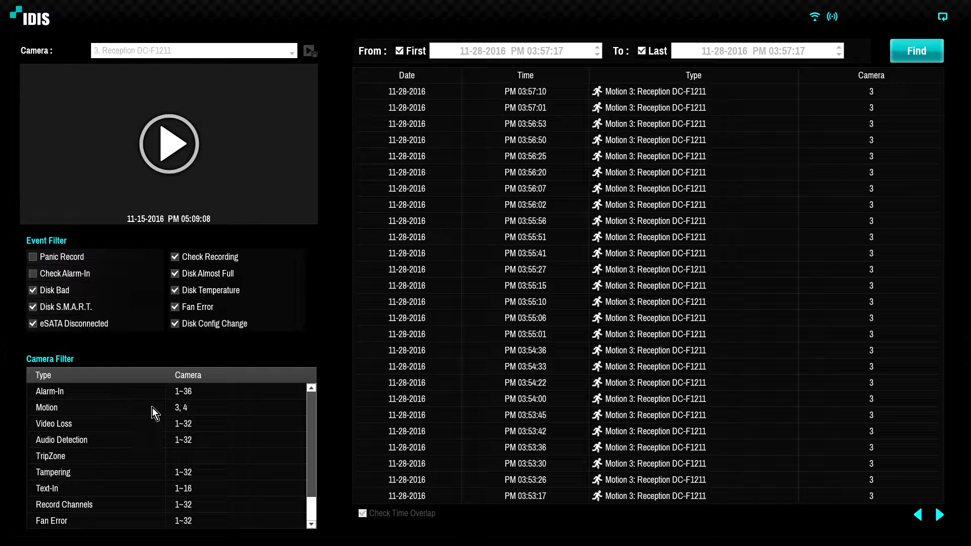
left_click(183, 408)
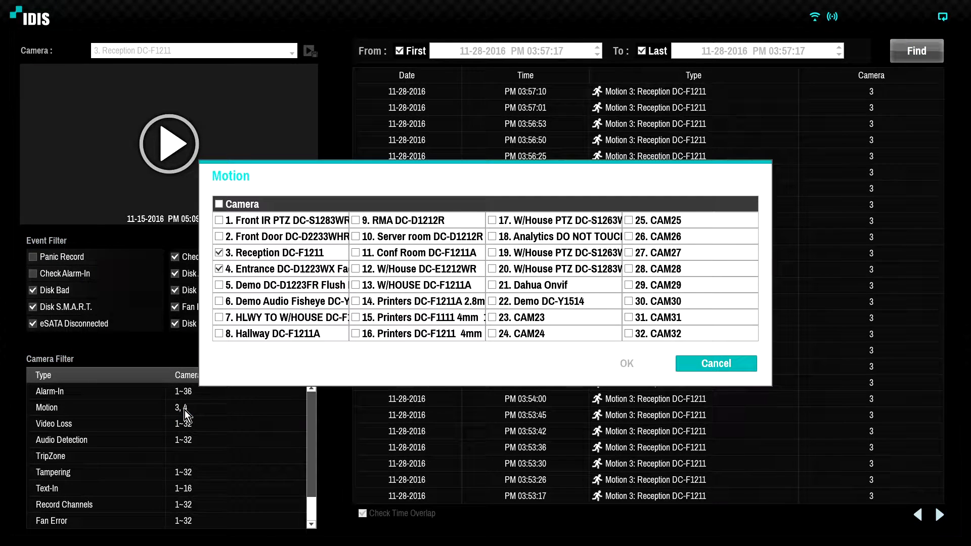
left_click(219, 253)
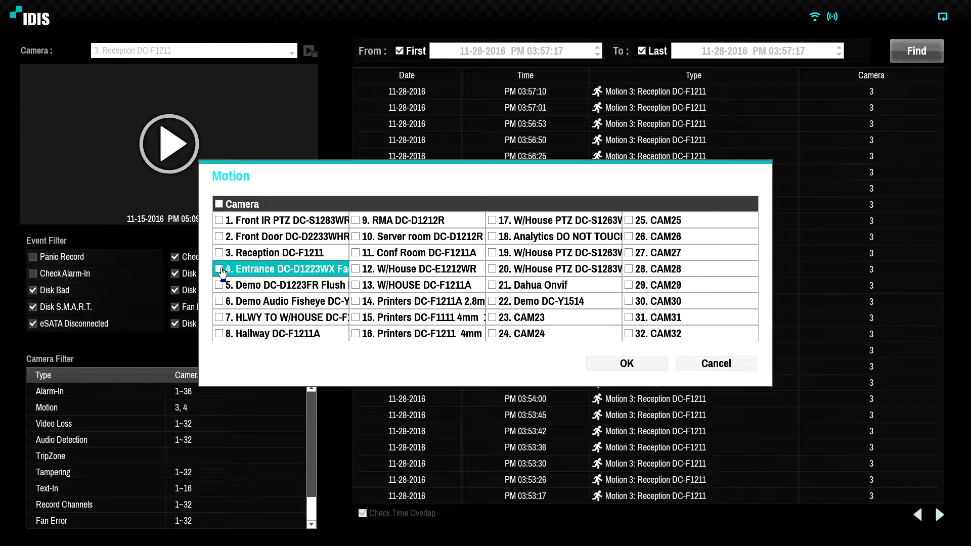
left_click(219, 220)
left_click(219, 237)
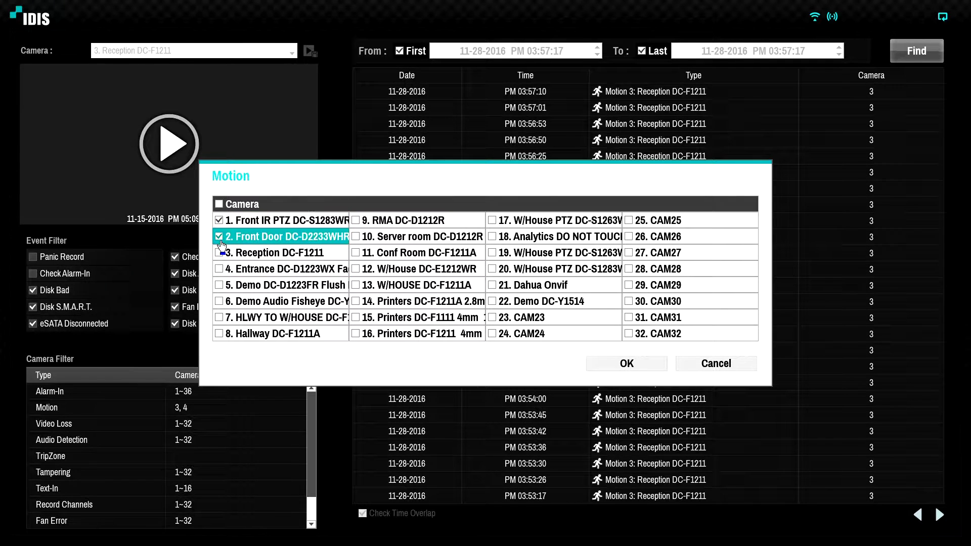
left_click(219, 285)
left_click(220, 302)
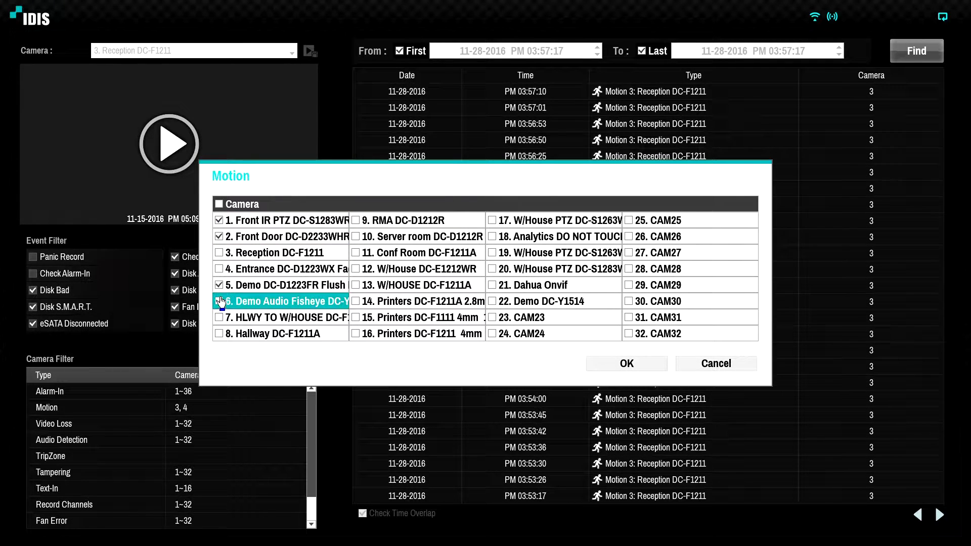
left_click(591, 364)
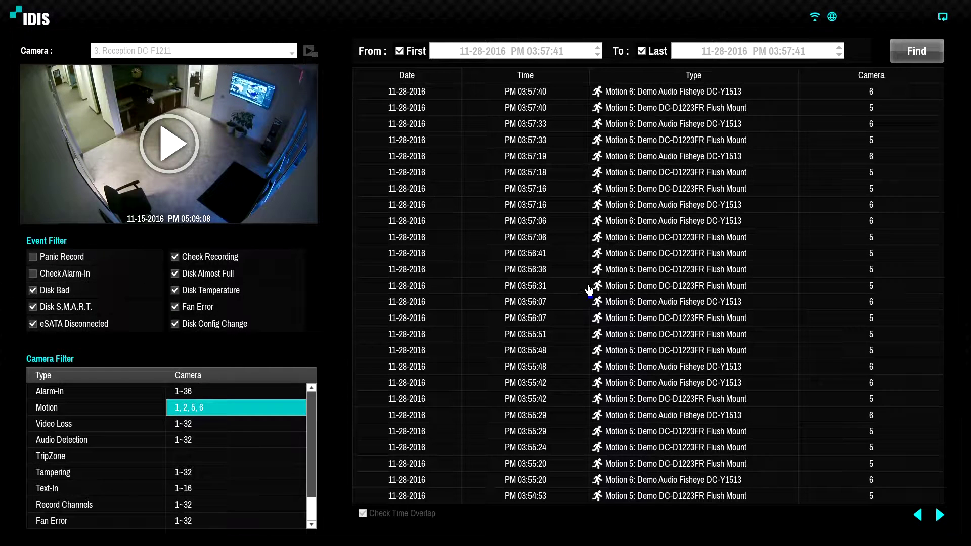
Preview the camera 5 motion event logged on 11-28-2016 at PM 03:56:36, playing and pausing its footage.
left_click(632, 274)
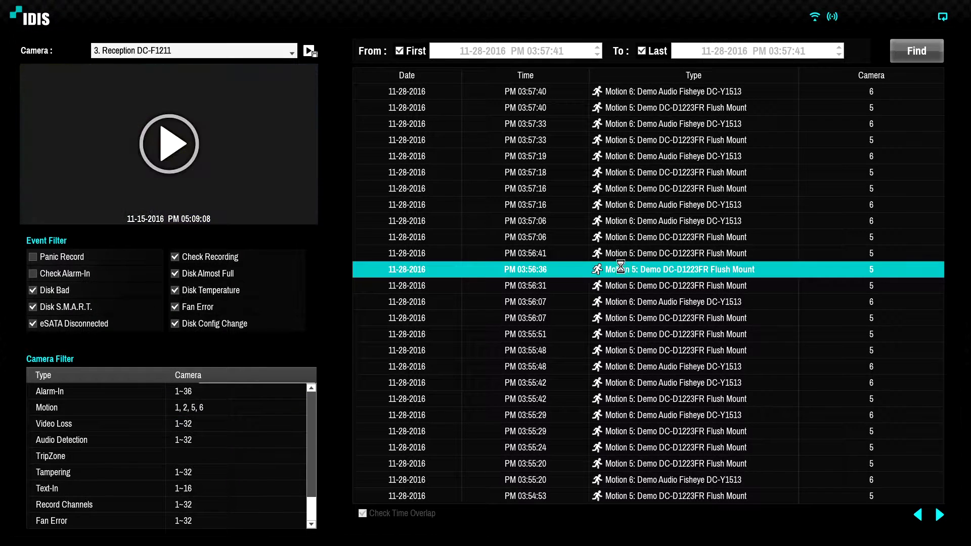
left_click(175, 154)
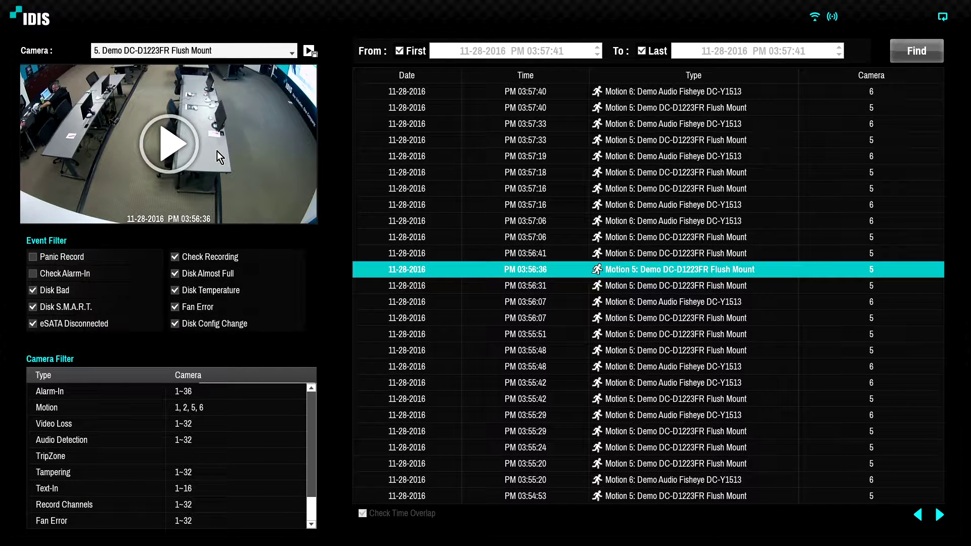
left_click(178, 149)
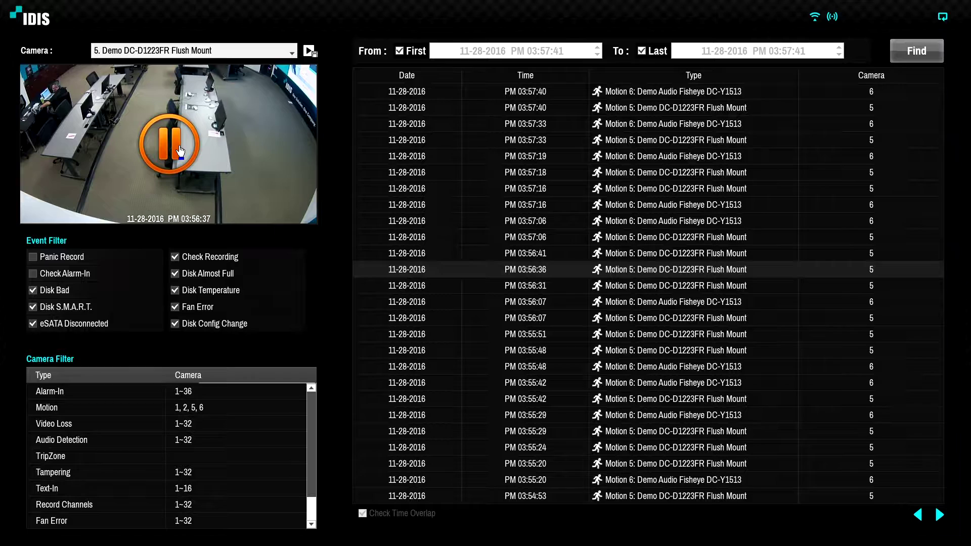
left_click(180, 150)
Open Clip-Copy for the selected motion event, set the end time to PM 04:56:41, and close it without exporting.
left_click(309, 51)
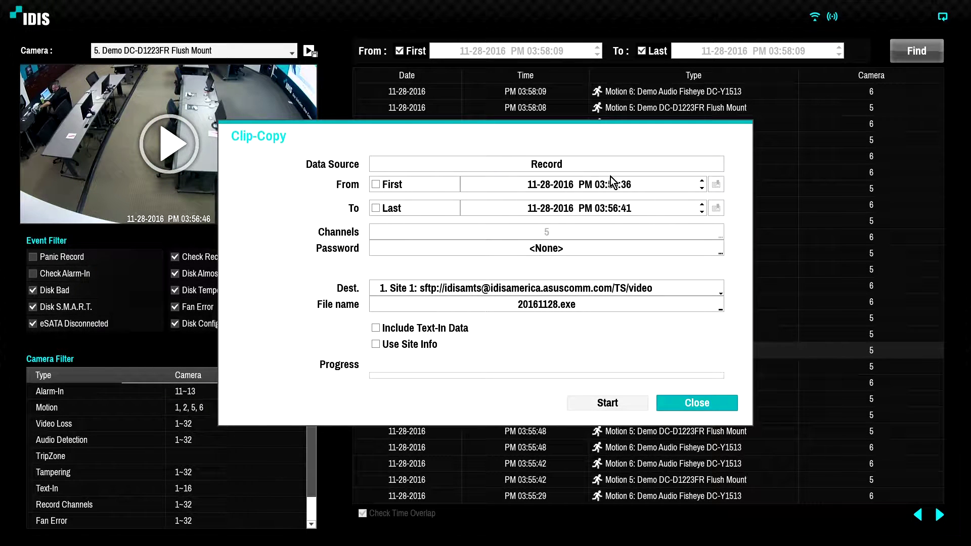
left_click(611, 209)
left_click(702, 204)
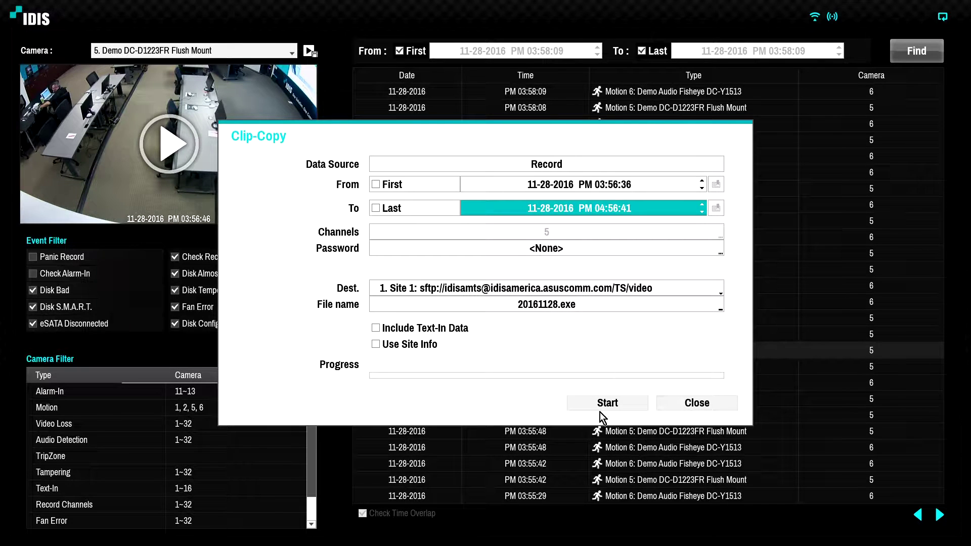
left_click(692, 405)
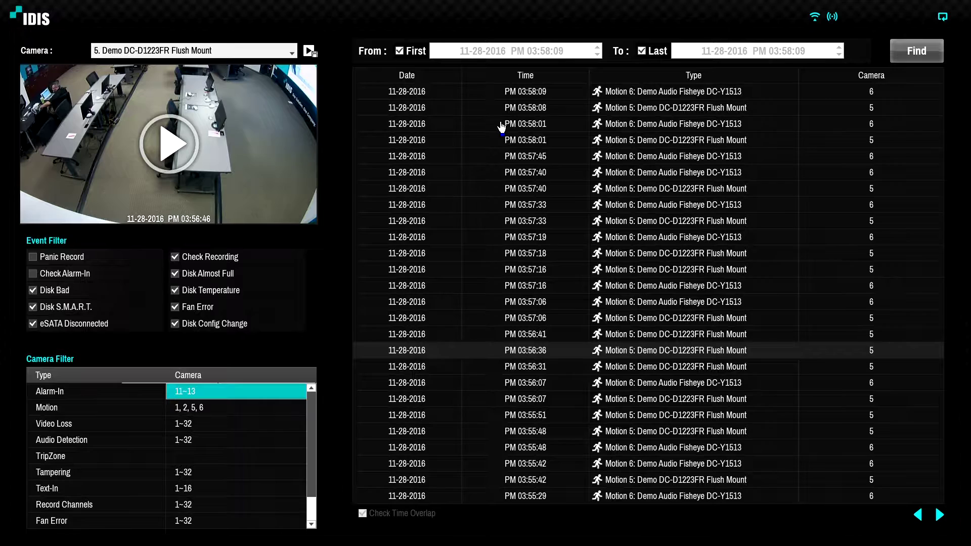
Open Thumbnail Search for the Front Door camera and use its calendar to display the recordings as daily thumbnails.
mouse_move(637, 8)
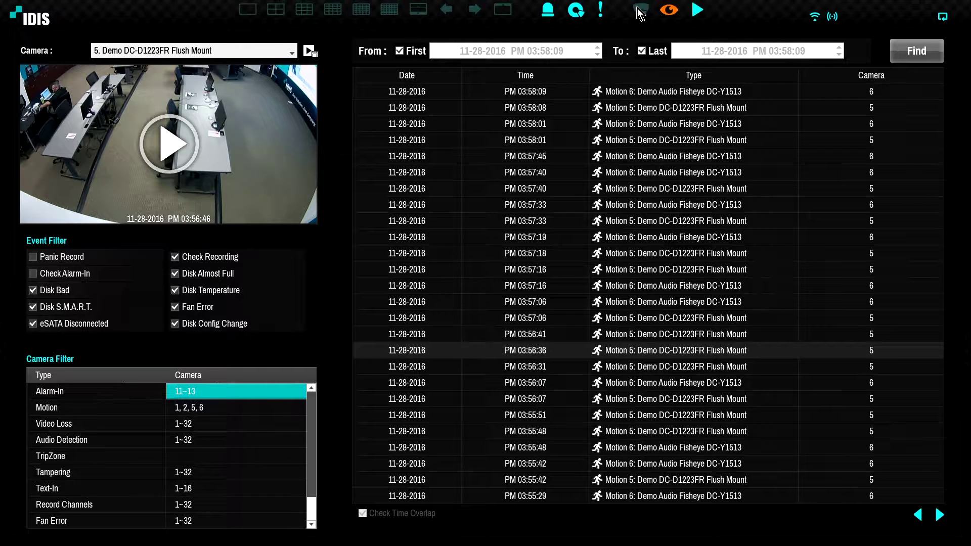
left_click(697, 12)
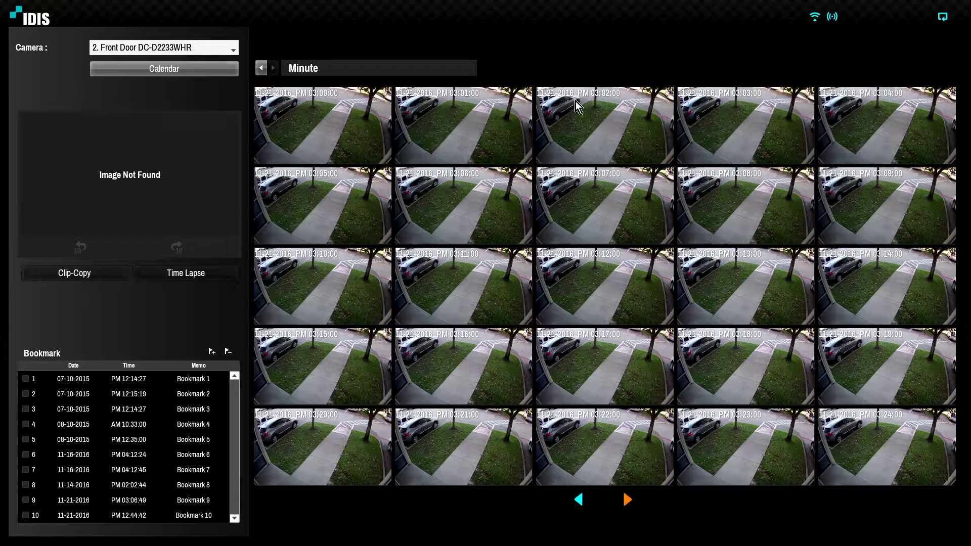
left_click(185, 73)
left_click(454, 285)
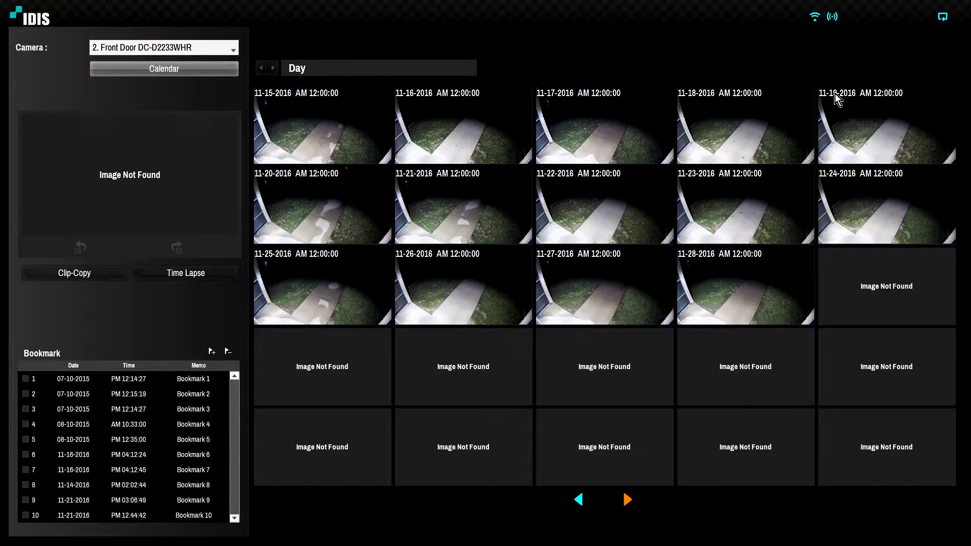
Narrow the Front Door thumbnails to 11-20-2016 and its PM 03:00 hour, and preview the PM 03:00:00 minute.
left_click(314, 195)
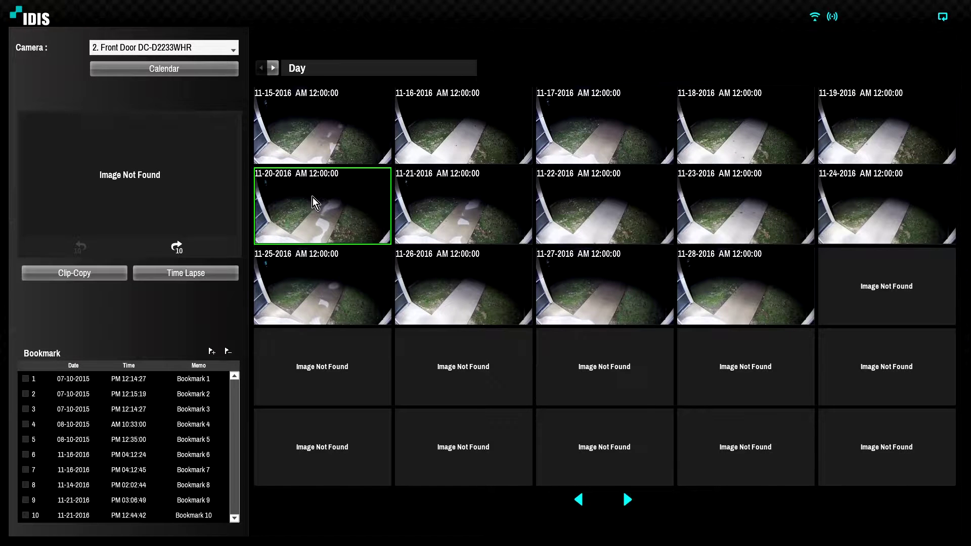
double_click(317, 195)
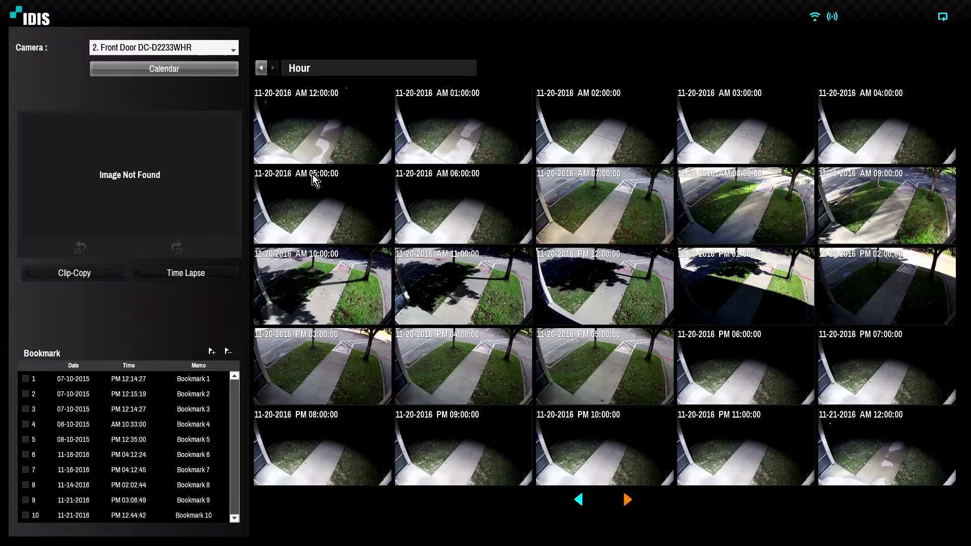
left_click(317, 354)
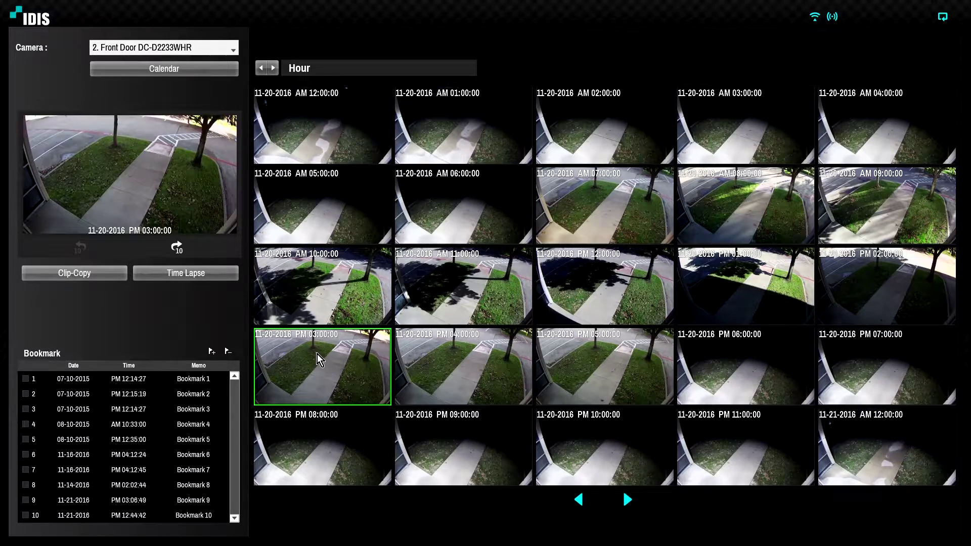
double_click(317, 355)
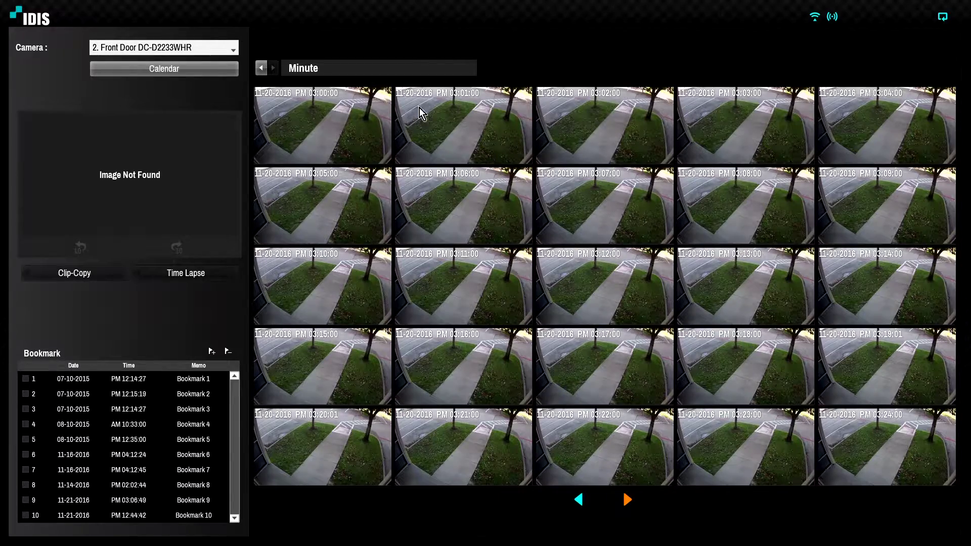
left_click(331, 114)
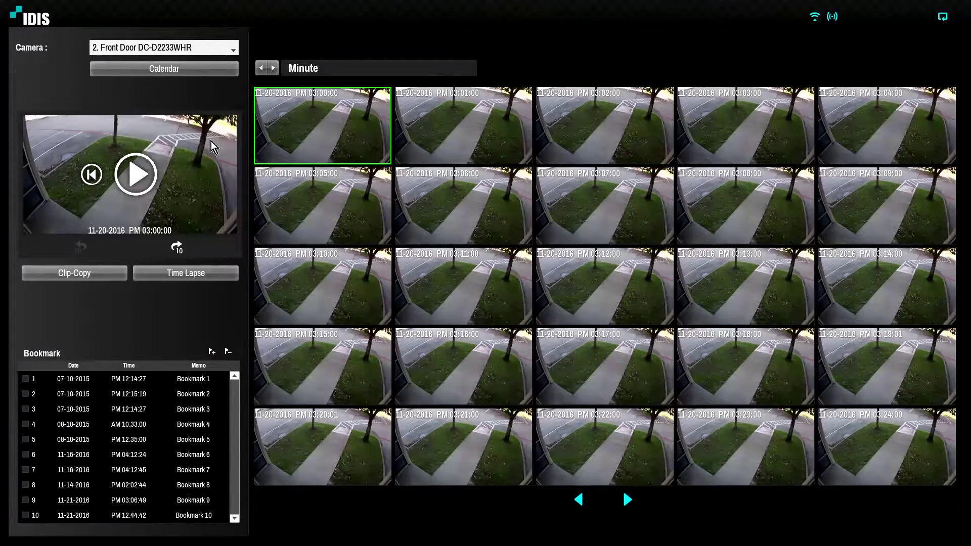
In Clip-Copy for the selected minute, set the start to PM 04:00:00, advance the end hour, and close without exporting.
left_click(79, 275)
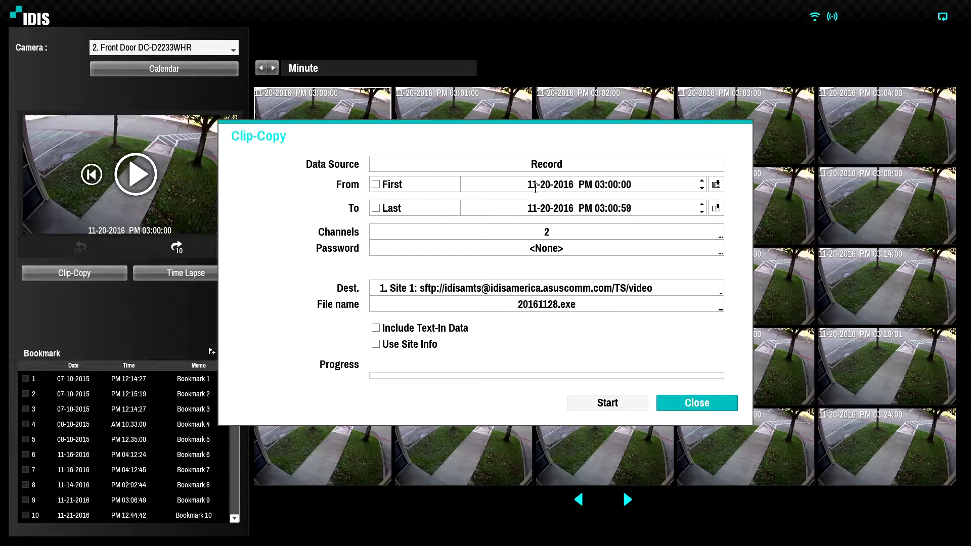
left_click(604, 190)
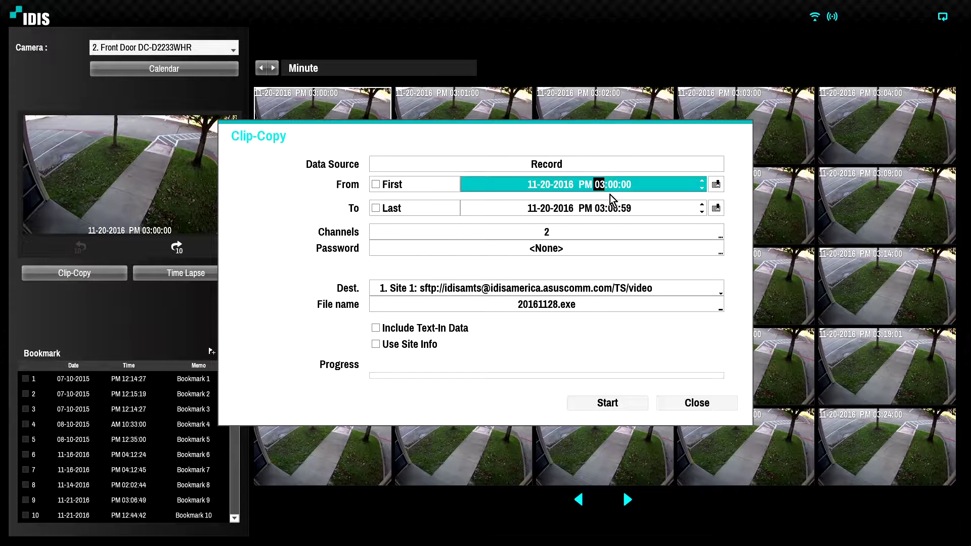
left_click(702, 181)
left_click(602, 210)
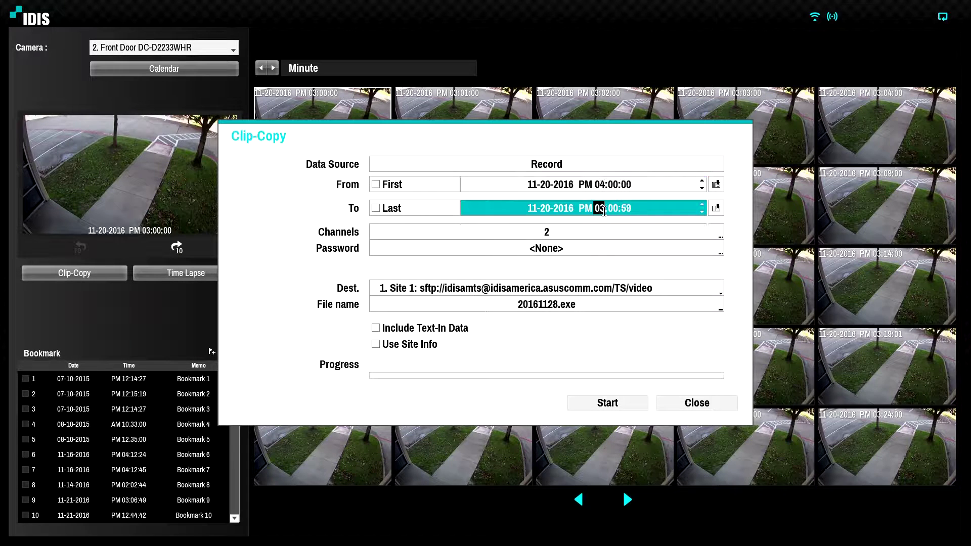
left_click(702, 205)
left_click(702, 205)
left_click(709, 405)
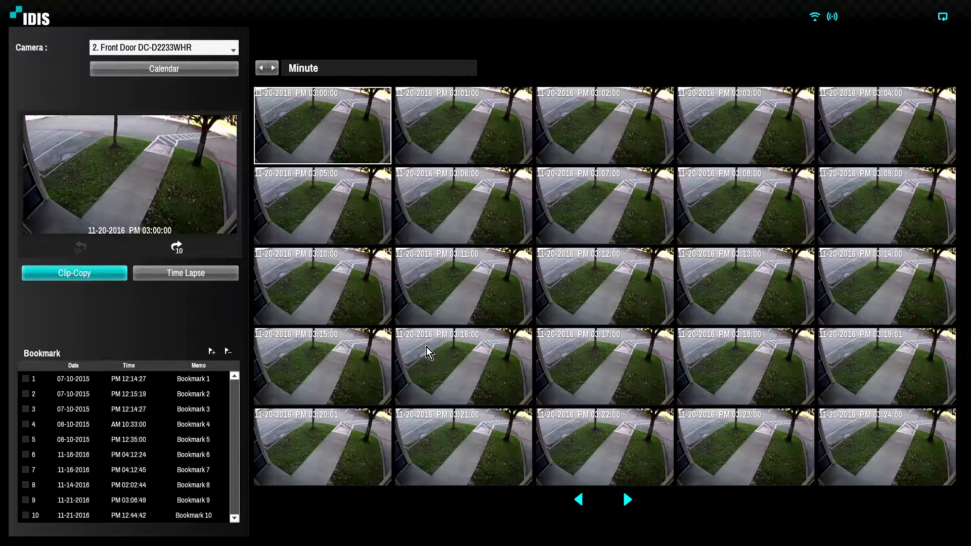